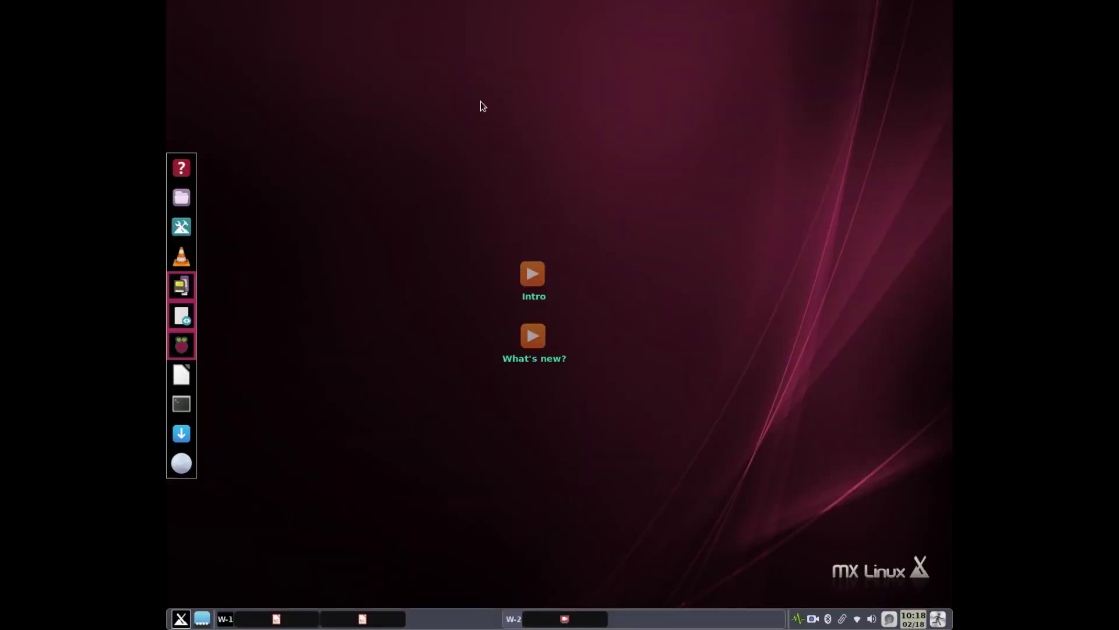
Open First Steps.pdf from the Bookshelf help folder, read through to page 5's Wifi section, then close it
click(181, 169)
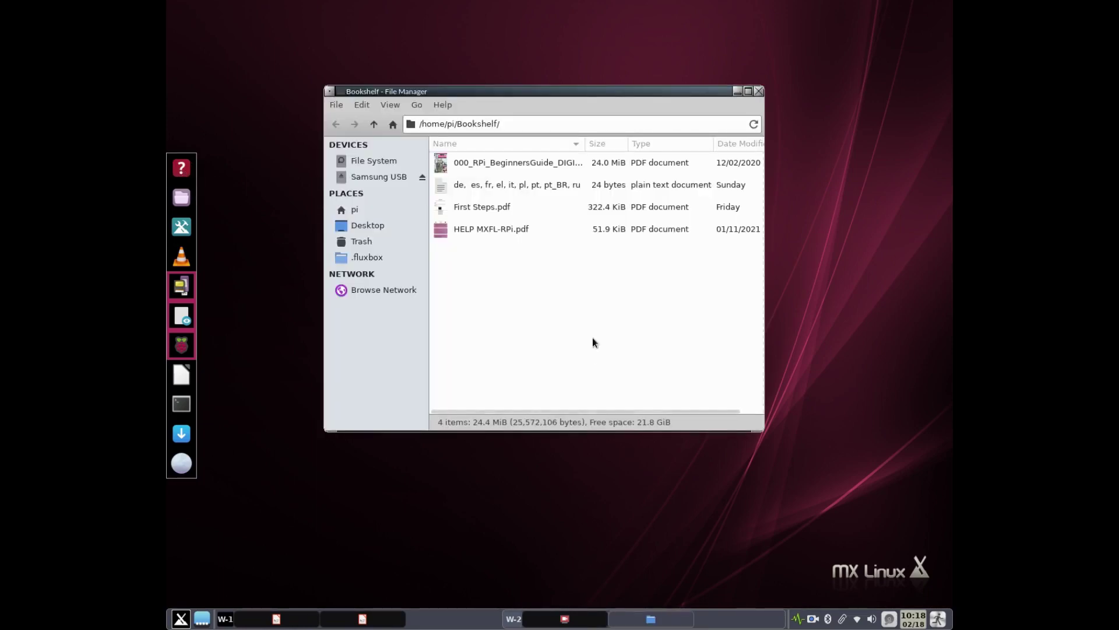
click(471, 207)
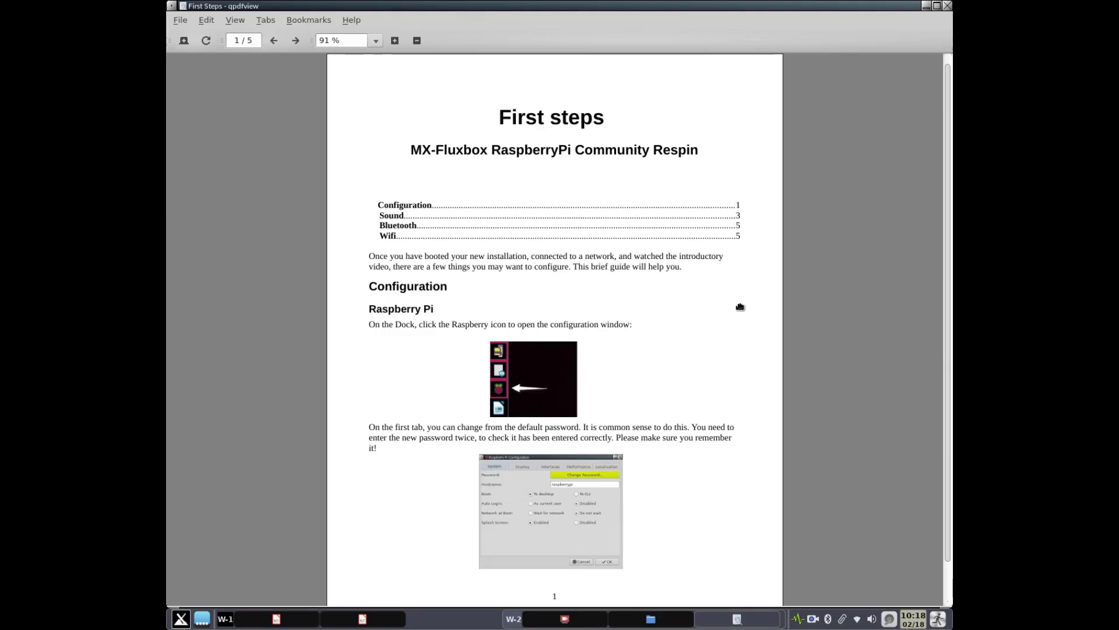
scroll(741, 310, down, 3)
scroll(741, 310, down, 10)
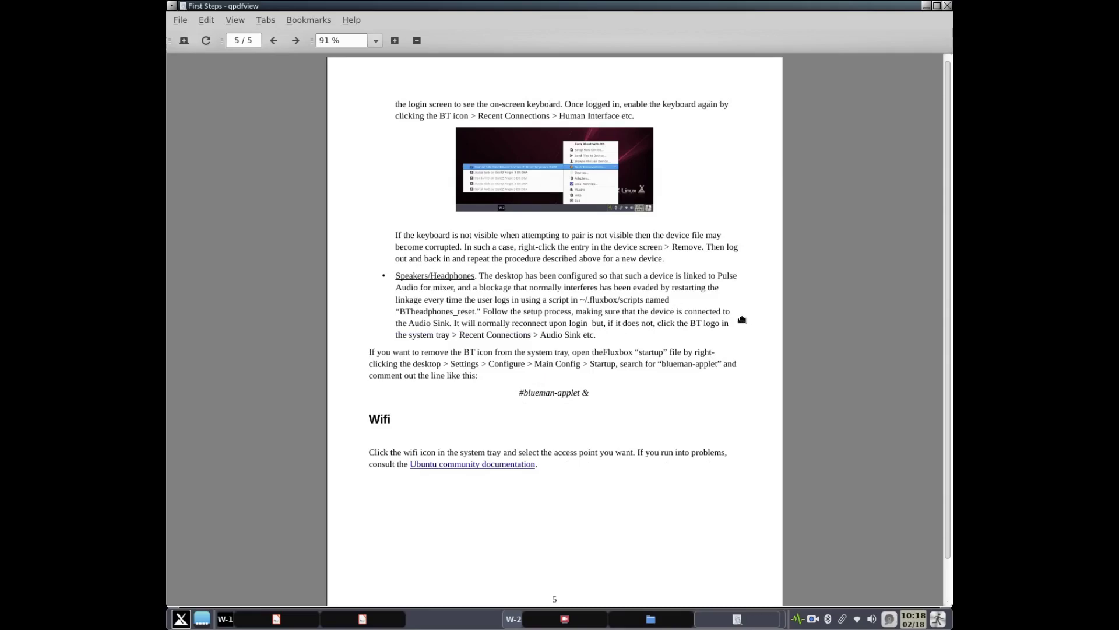
scroll(741, 321, down, 1)
scroll(741, 320, up, 7)
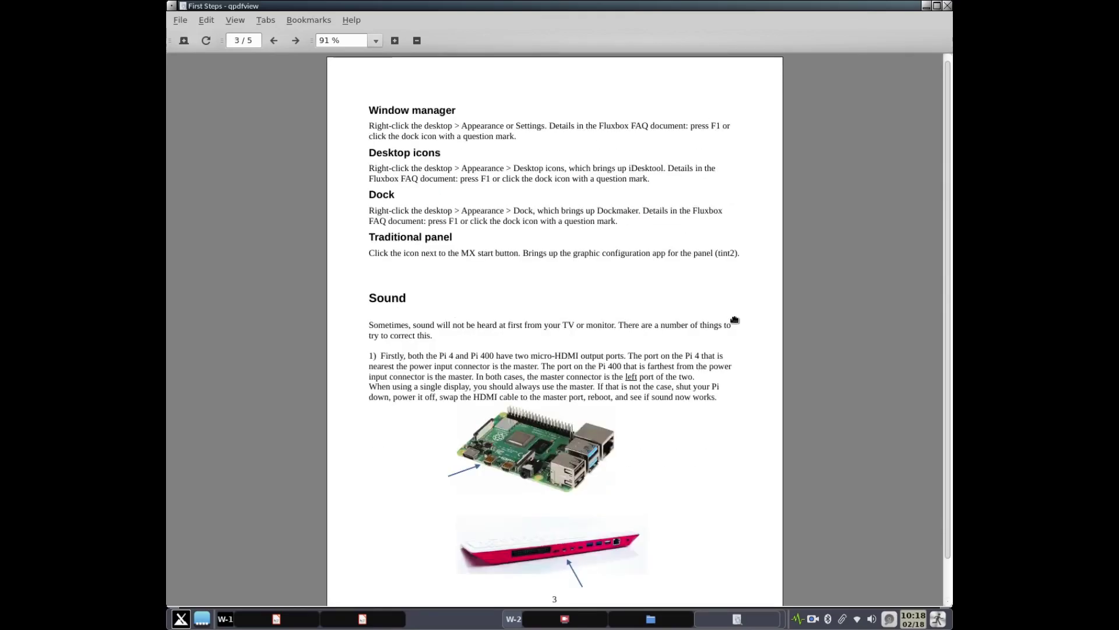
scroll(731, 318, down, 7)
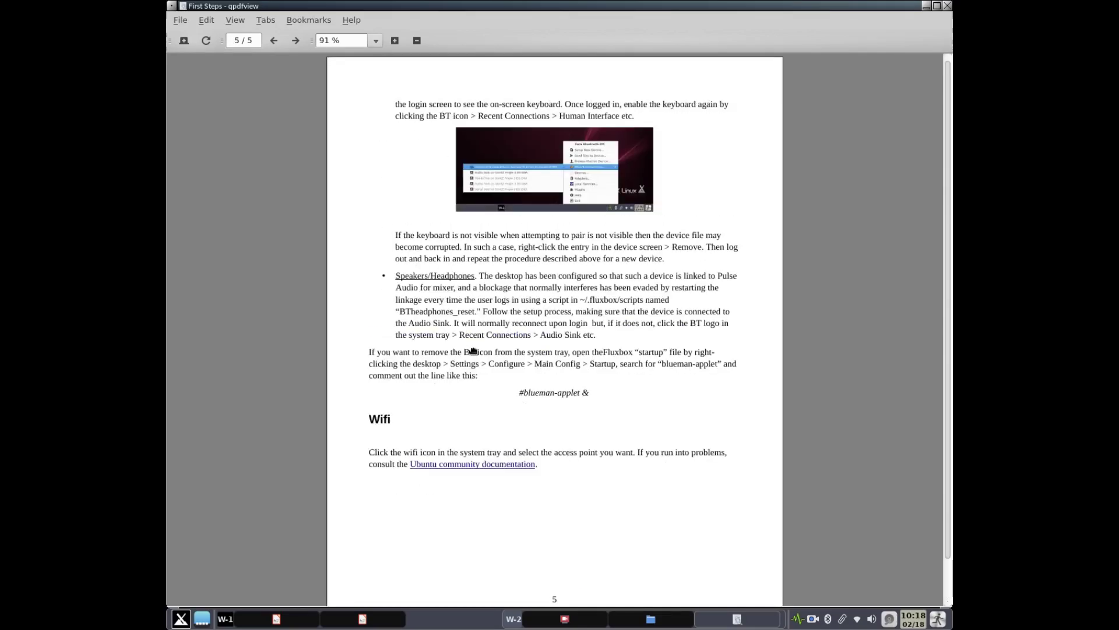
click(948, 6)
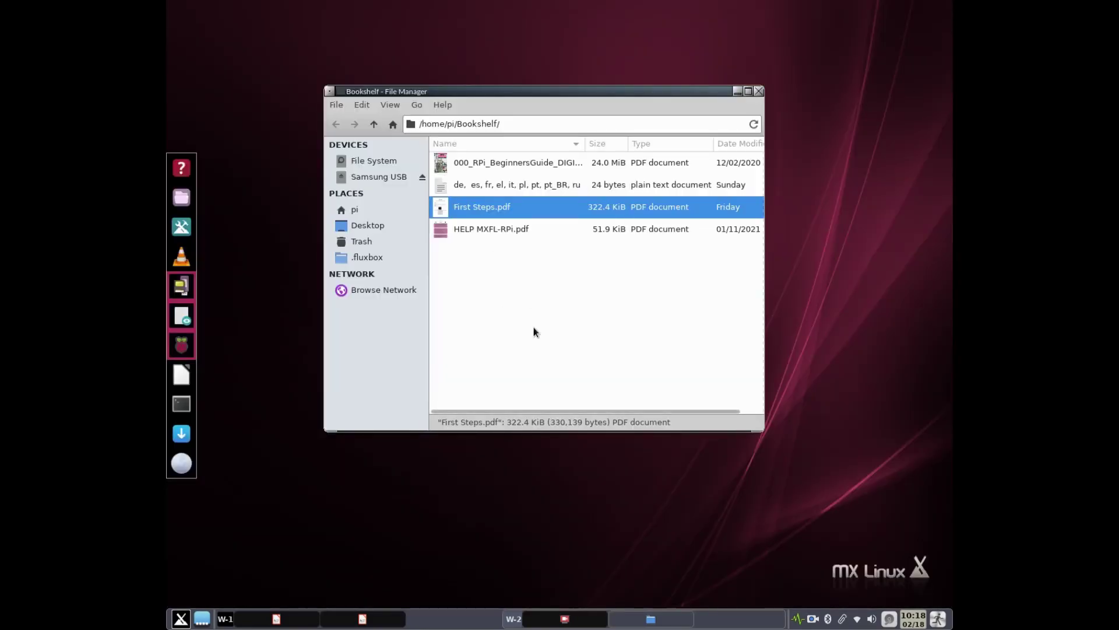
View the 'de, es, fr…' language-list text file in FeatherPad, then close it
click(459, 186)
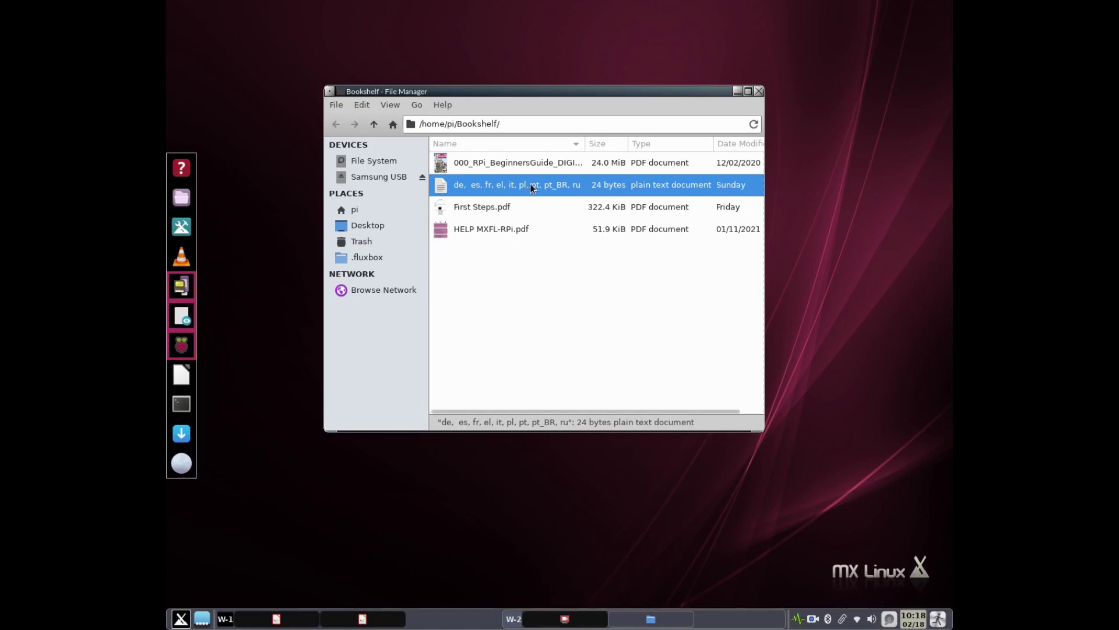
key(Return)
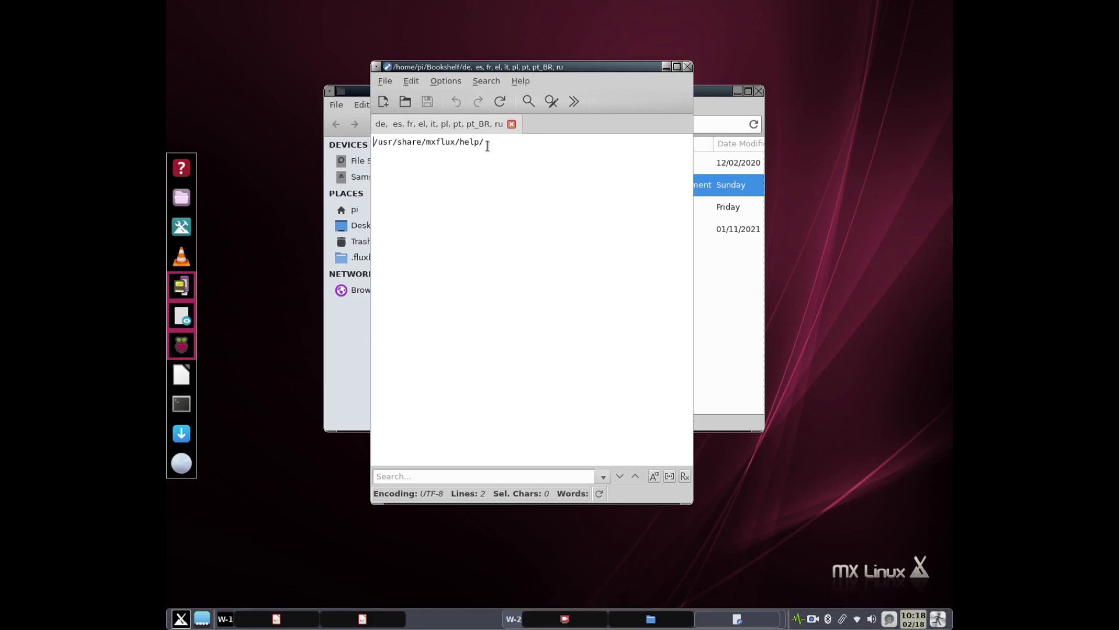
click(687, 66)
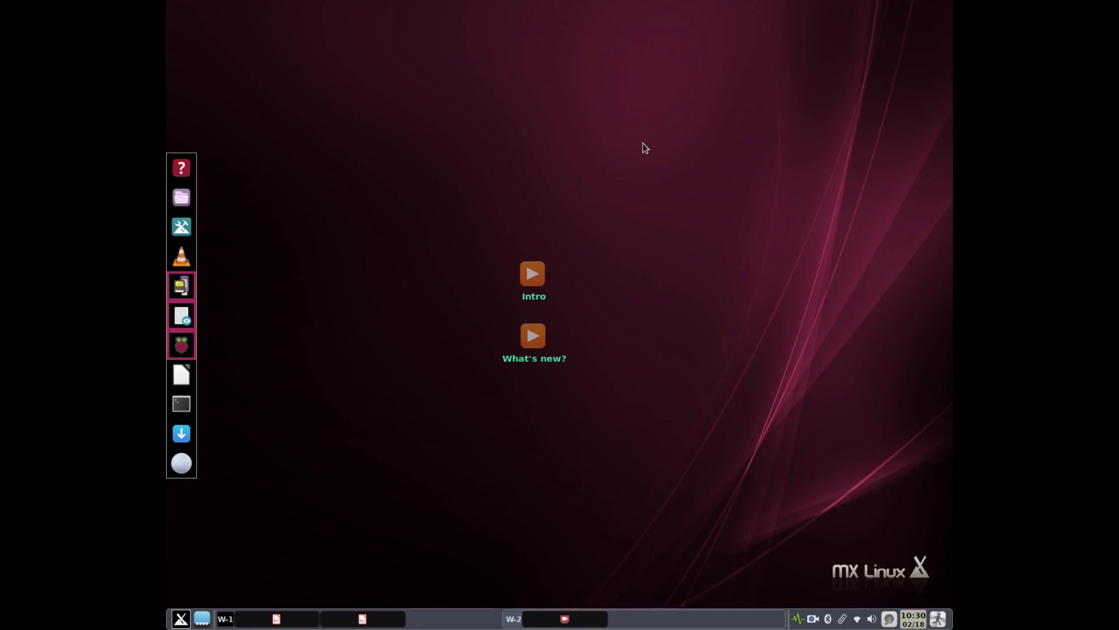
Launch ARandR from Settings > Display > Change, check the single HDMI-1 output, and close it
right_click(645, 147)
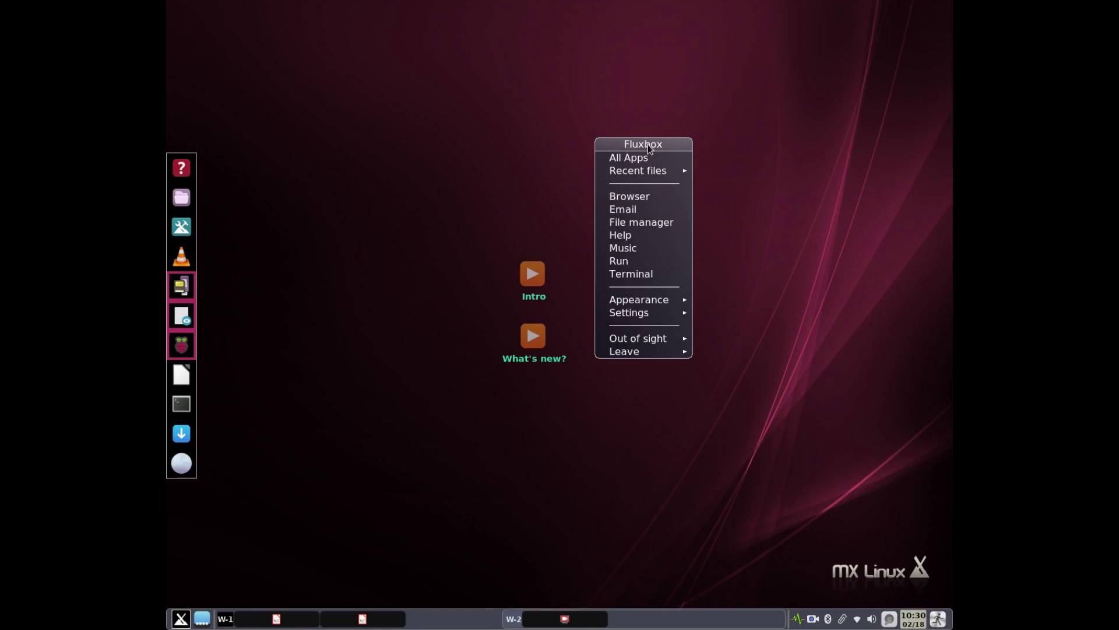
mouse_move(659, 316)
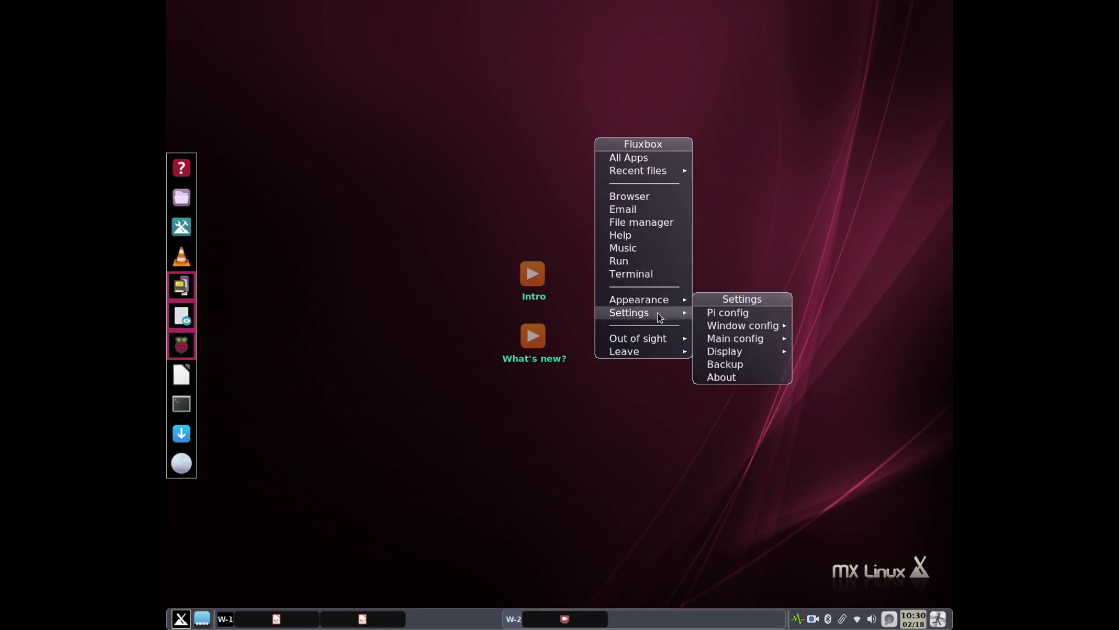
mouse_move(722, 353)
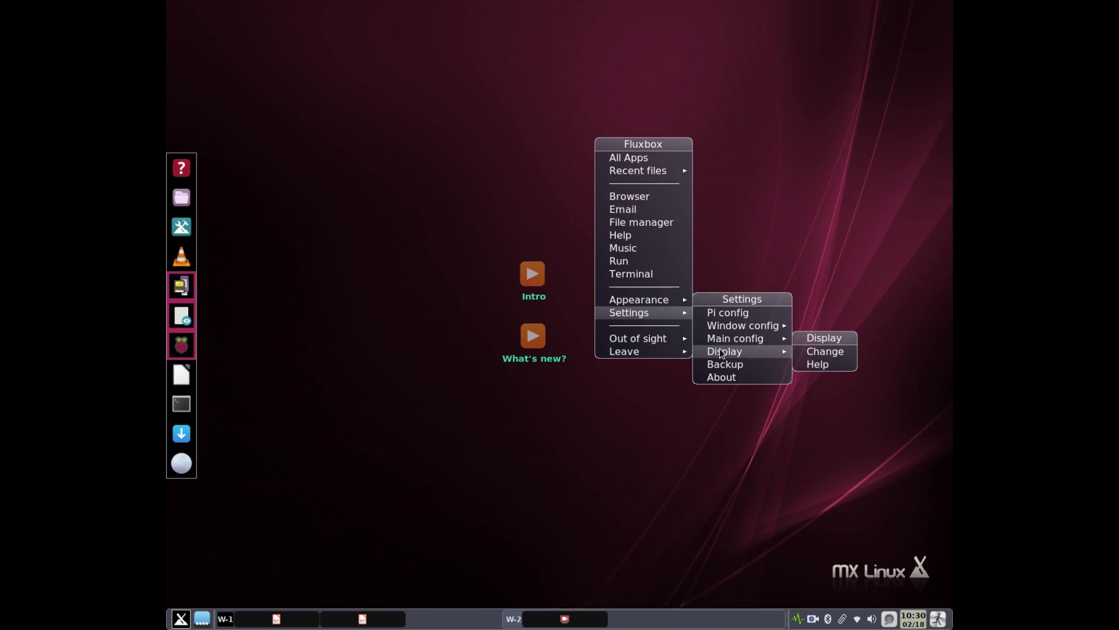
click(818, 351)
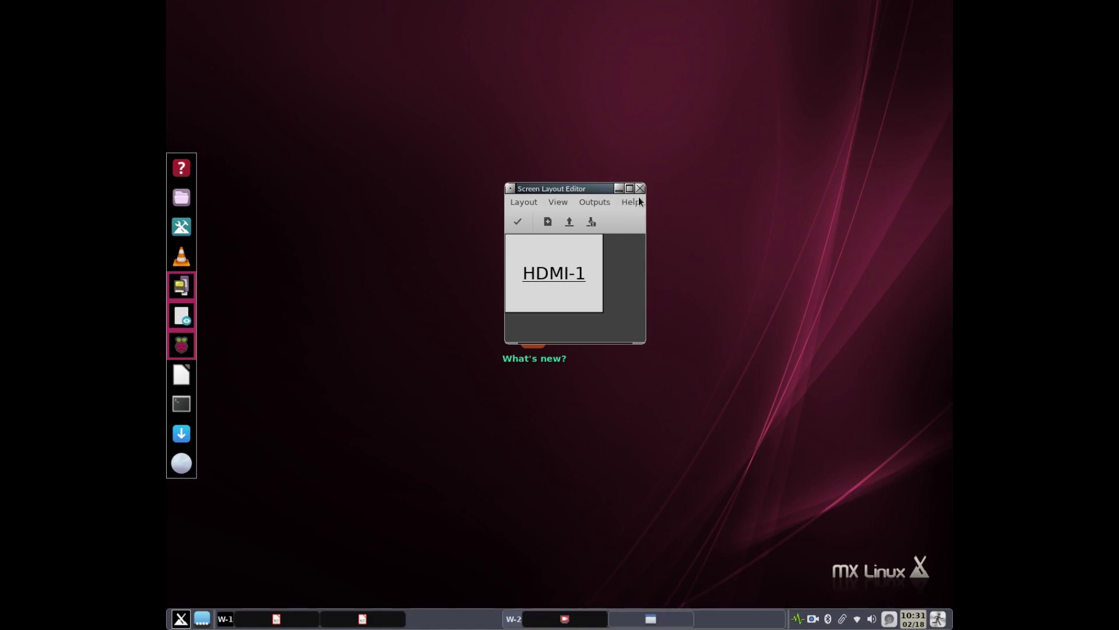
drag(544, 190, 628, 135)
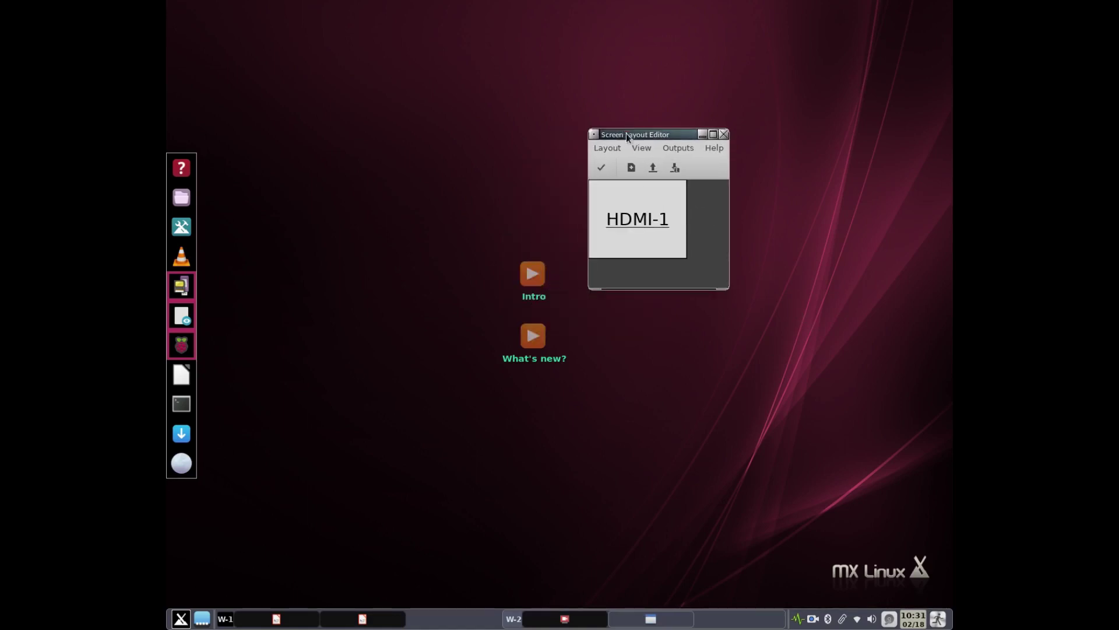
click(724, 135)
right_click(666, 146)
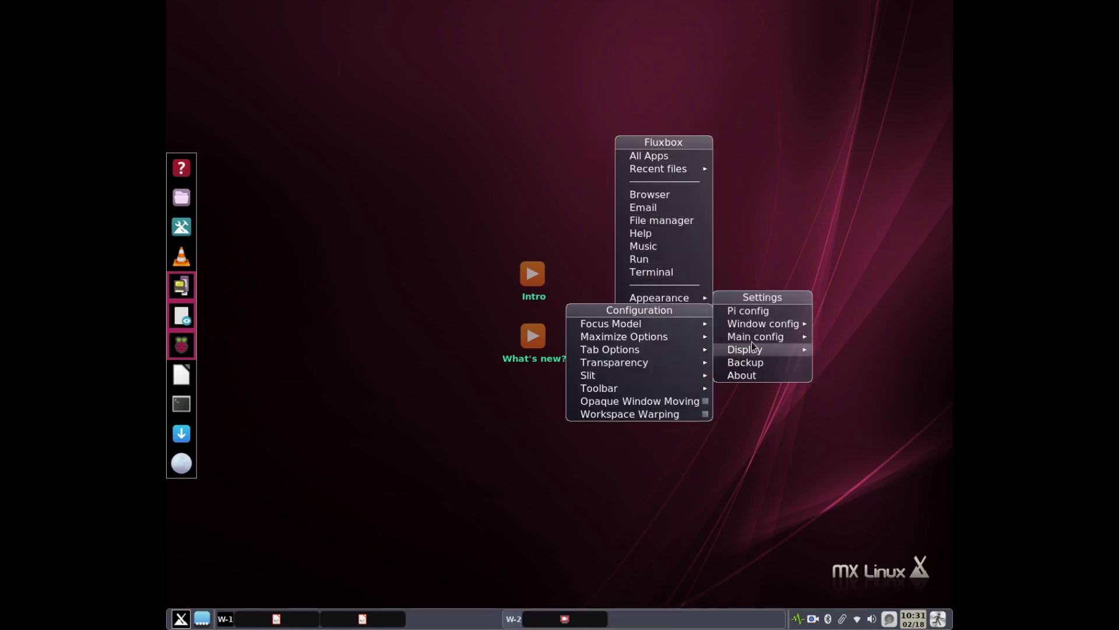
Read the HELP_Display notes on making arandr settings permanent via Settings > Display > Help, then close them
mouse_move(755, 350)
click(838, 363)
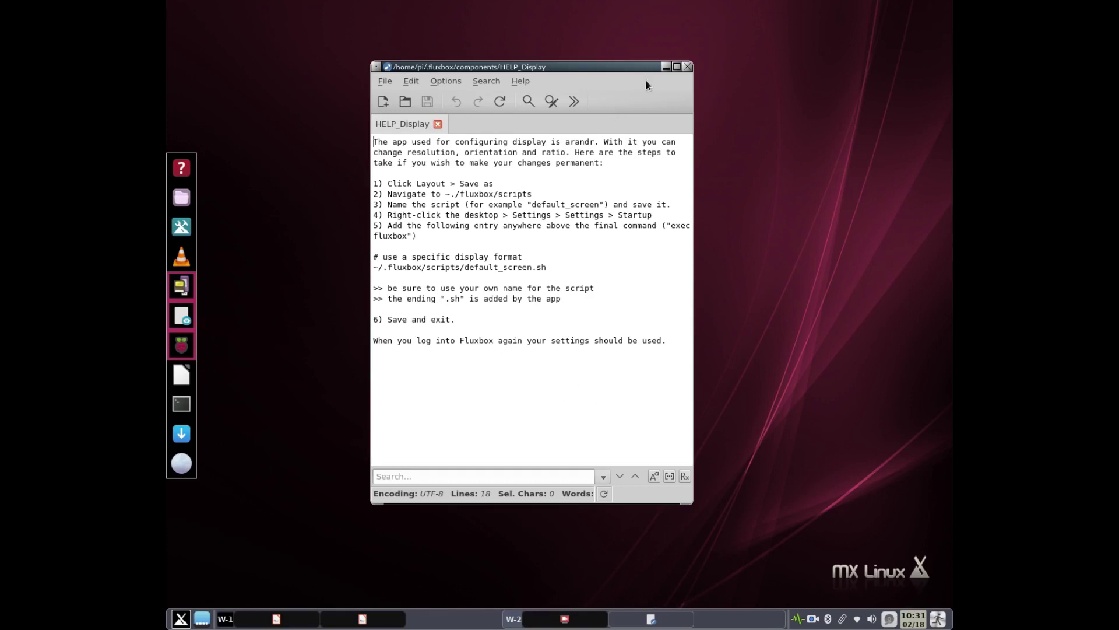
click(686, 67)
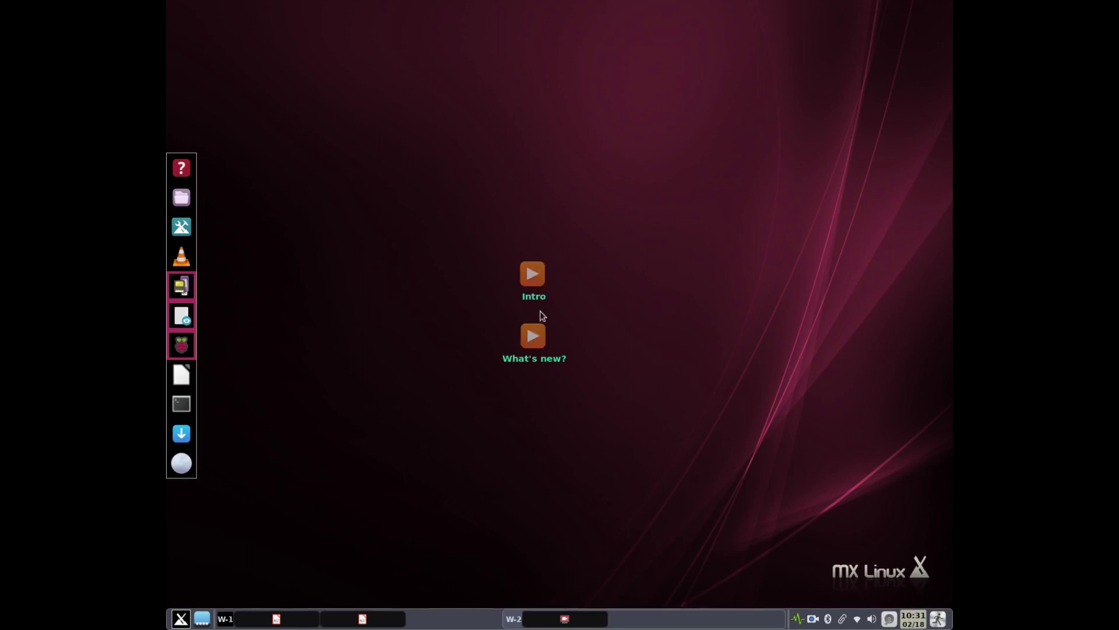
Check the Intro icon's actions, then launch the Icon Management Tool from Appearance > Desktop icons
right_click(533, 273)
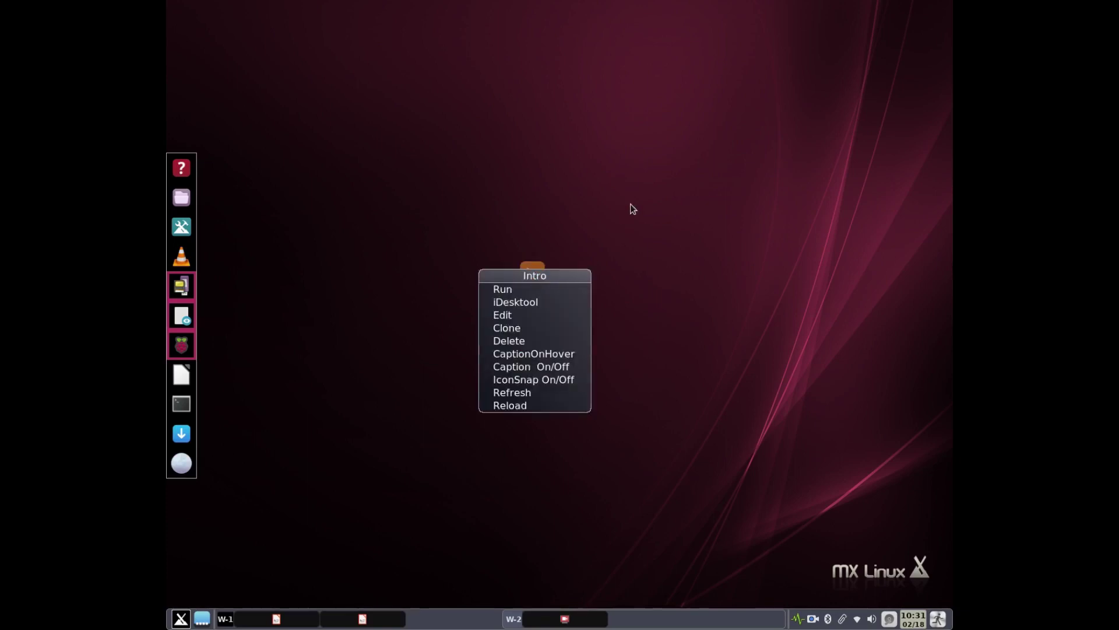
click(624, 171)
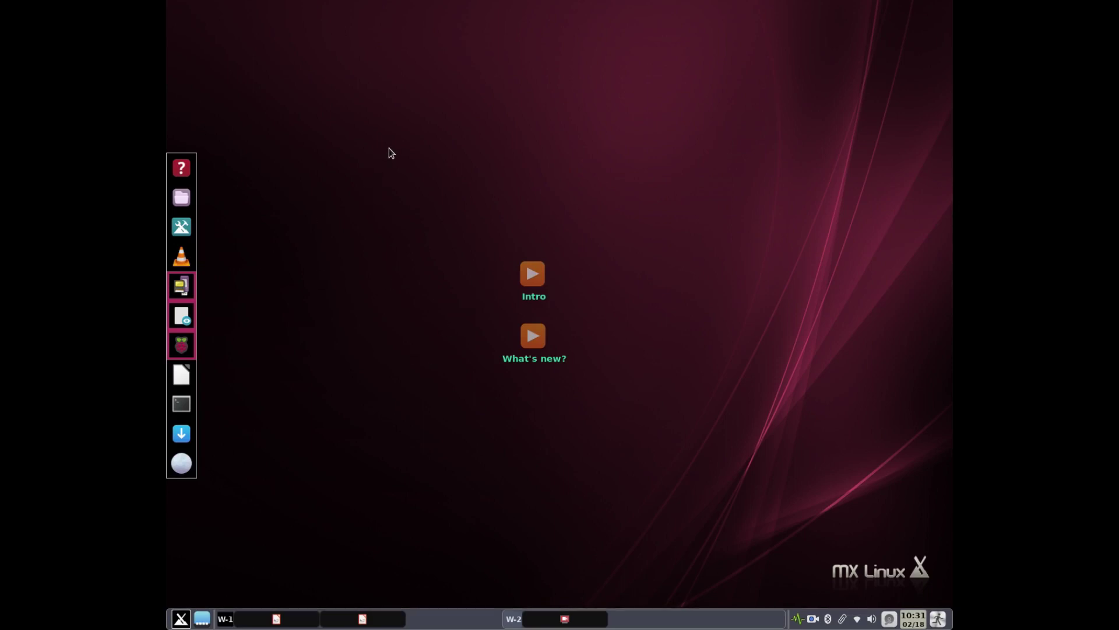
right_click(367, 106)
mouse_move(391, 266)
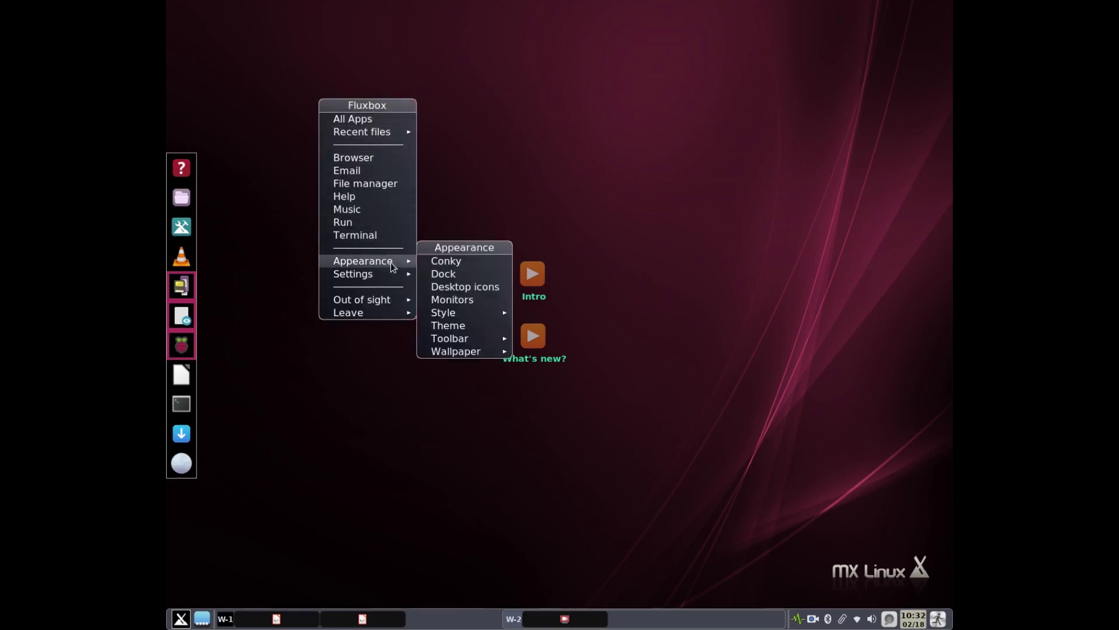
click(460, 287)
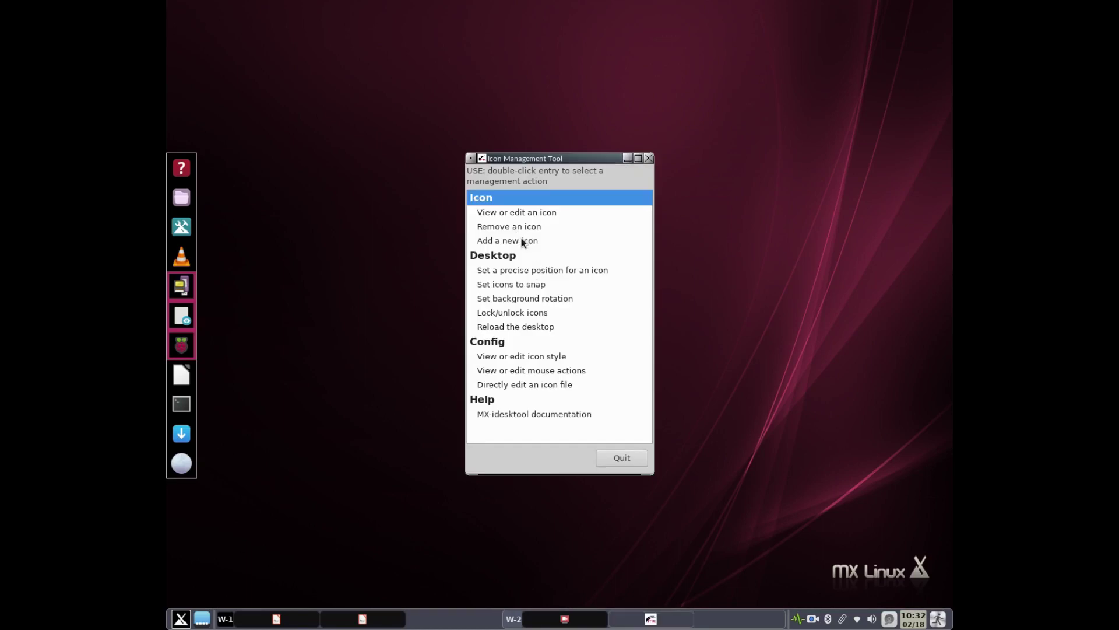
Add a new icon captioned 'Desktop' with left-click command 'thunar ~/Desktop'
double_click(500, 241)
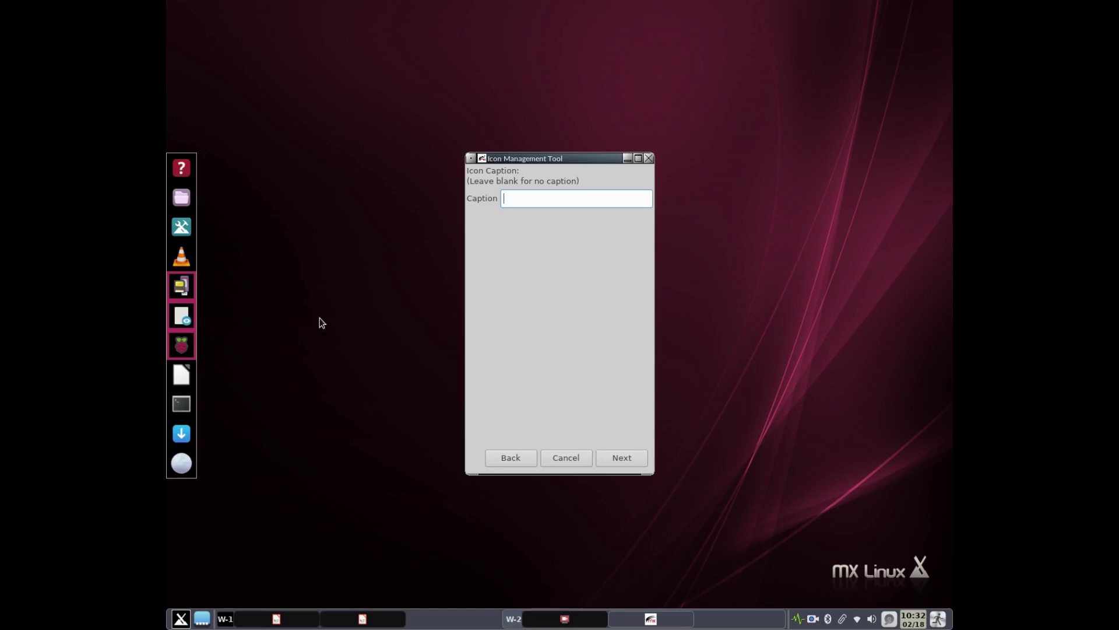
text(Desktop)
key(Return)
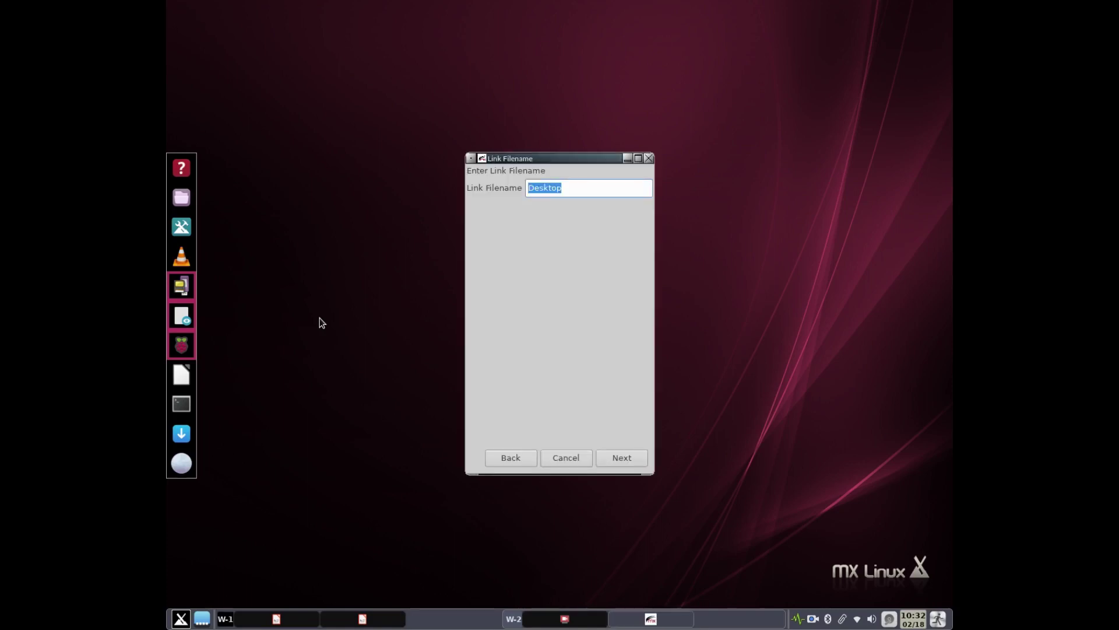
key(Return)
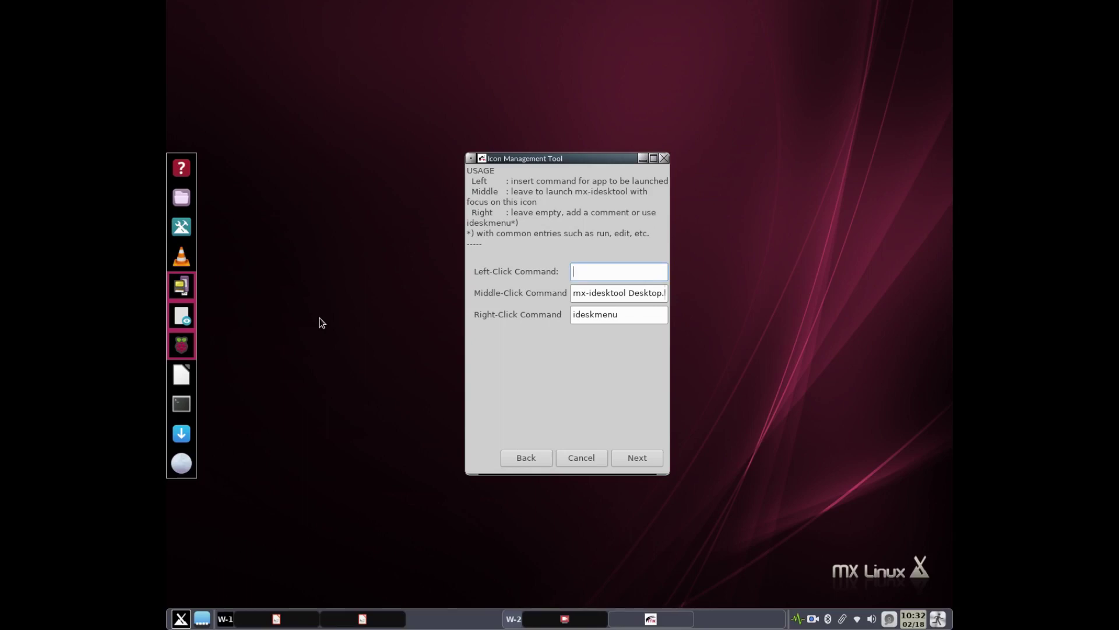
text(thunar ~?Desktop)
key(BackSpace)
text(/)
click(640, 459)
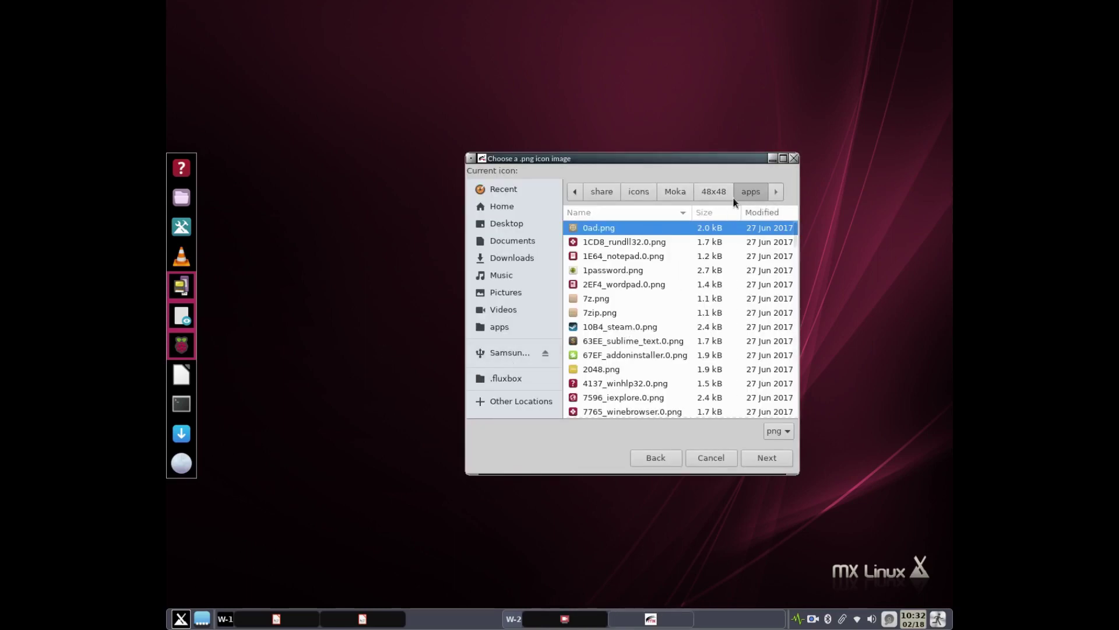
Pick Moka's 48x48 places/desktop.png as the new icon's image
click(716, 193)
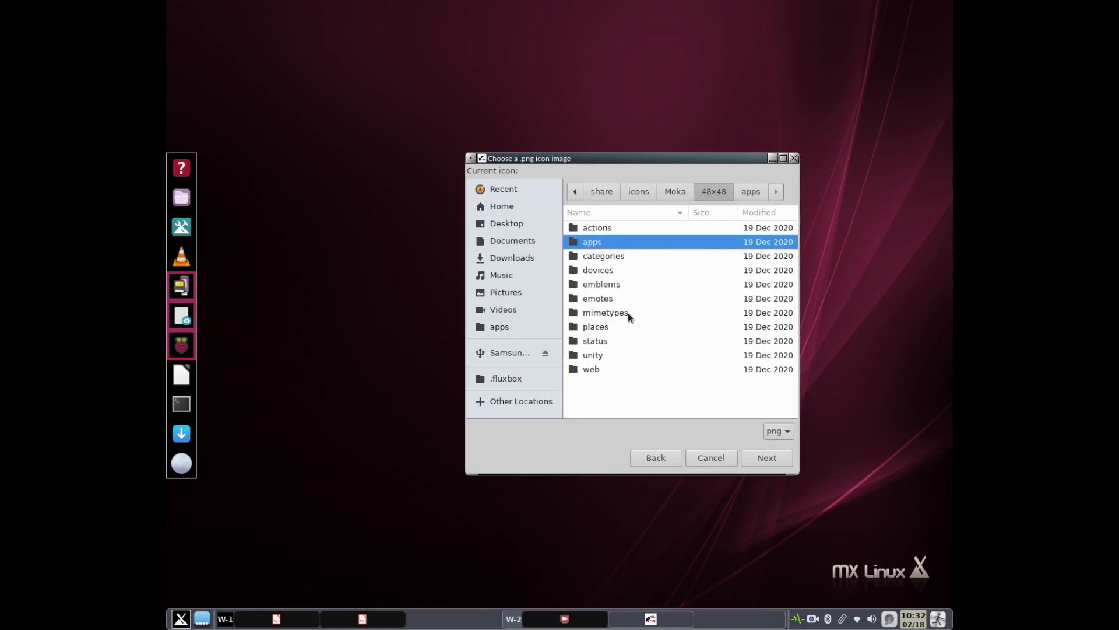
double_click(596, 327)
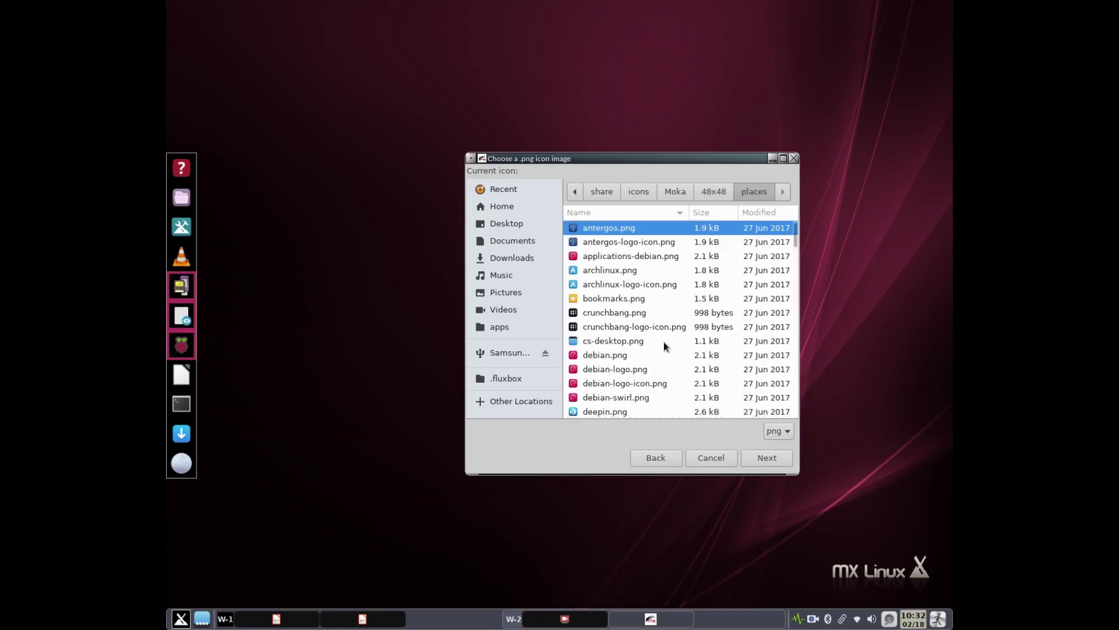
scroll(656, 362, down, 3)
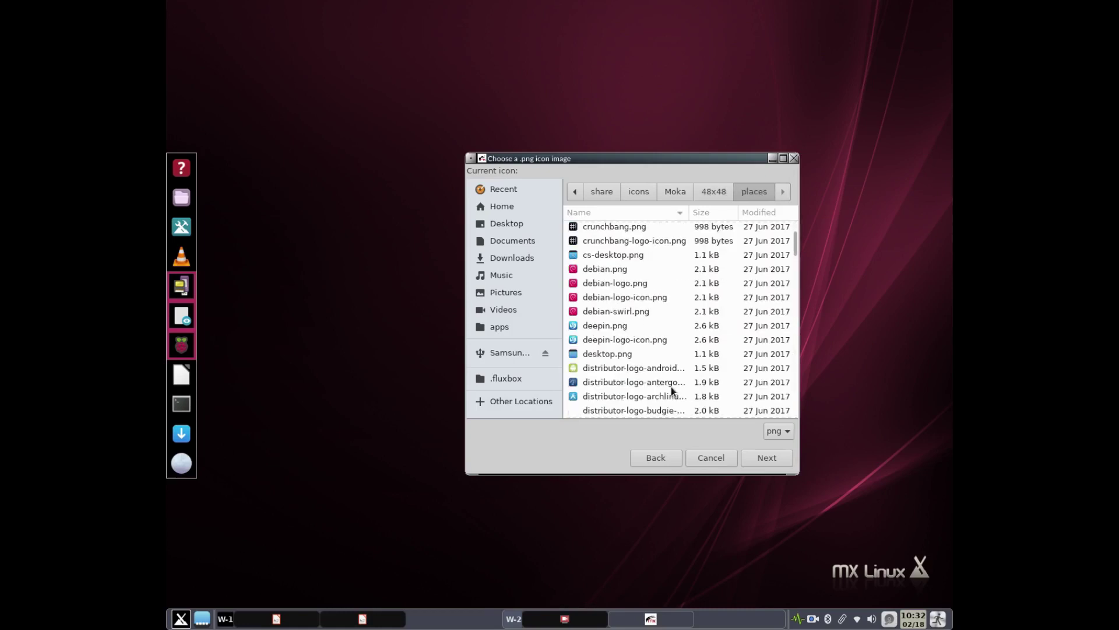
click(611, 354)
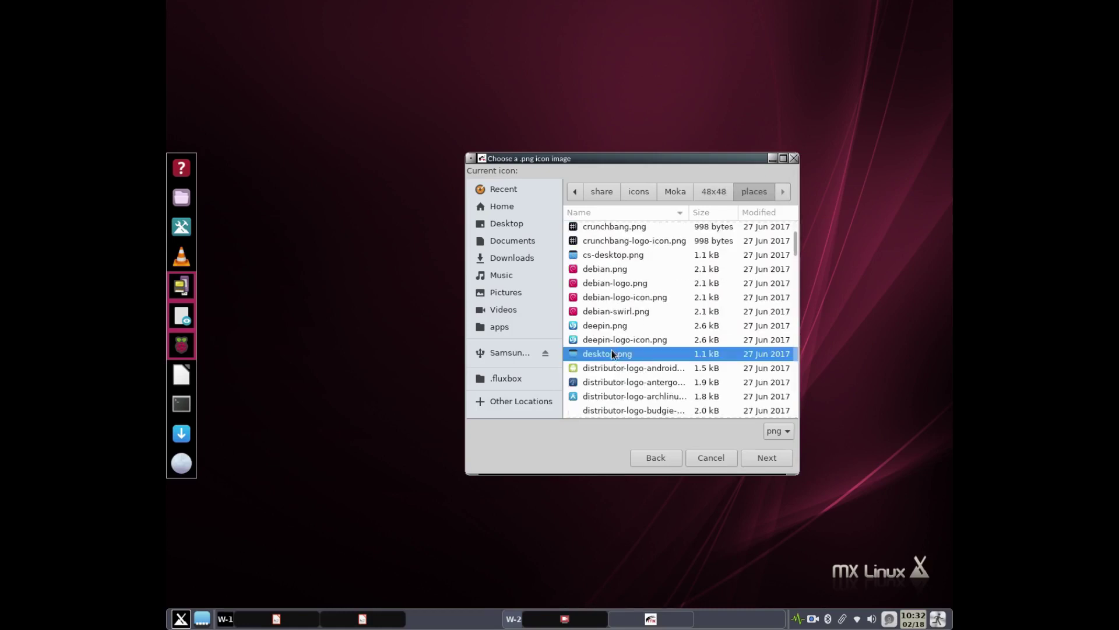
Finish the icon, quit the tool, and drag the Desktop icon to the top-left corner
click(768, 458)
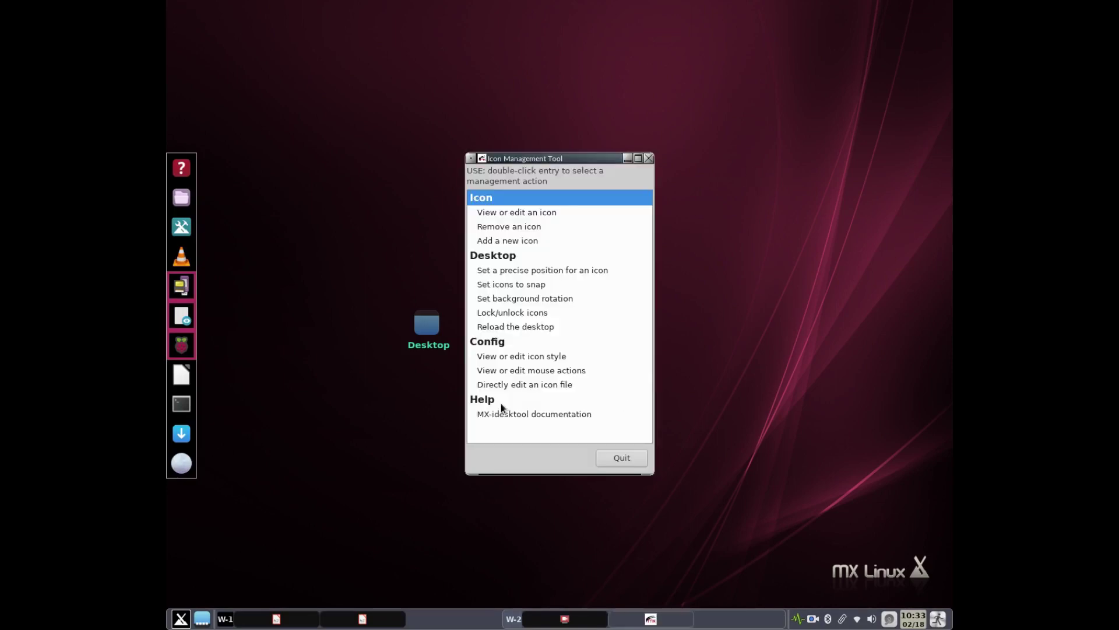
click(621, 457)
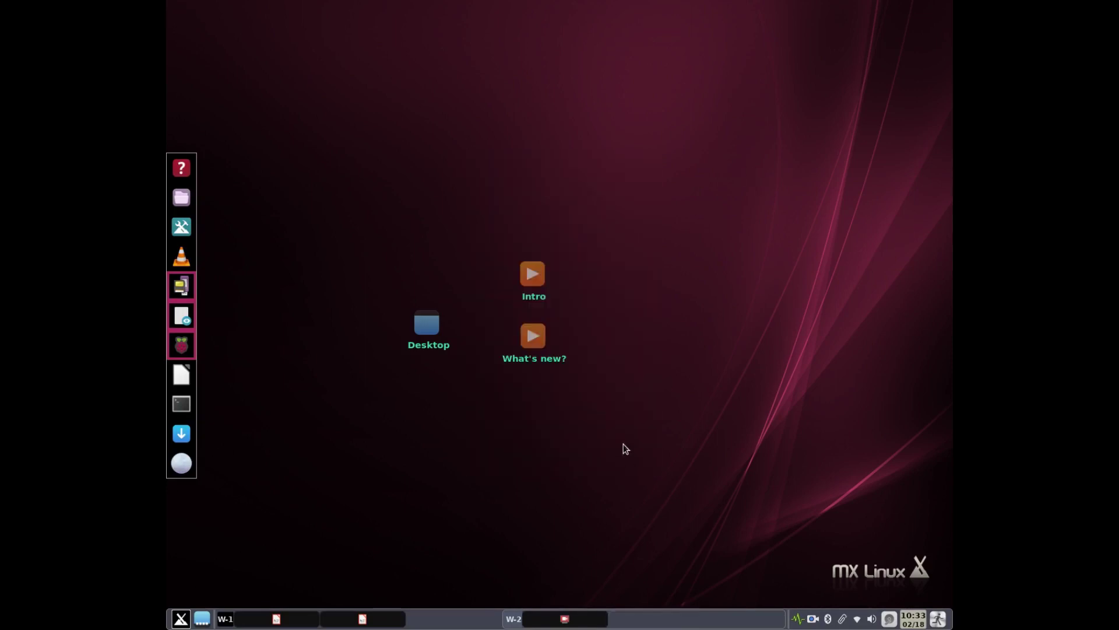
drag(424, 333, 236, 61)
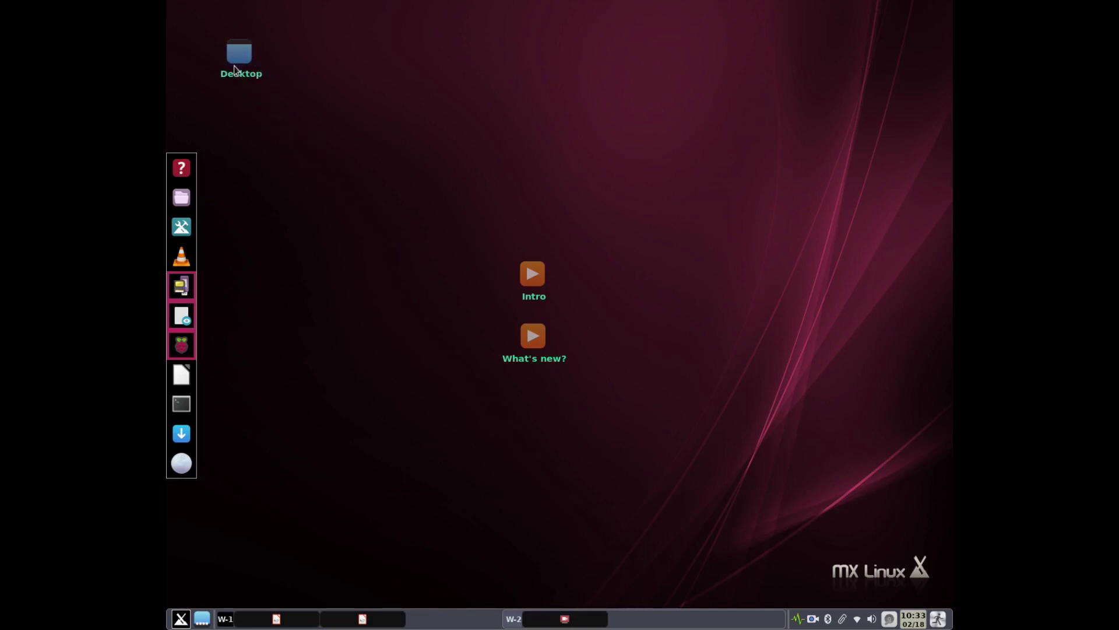
double_click(236, 66)
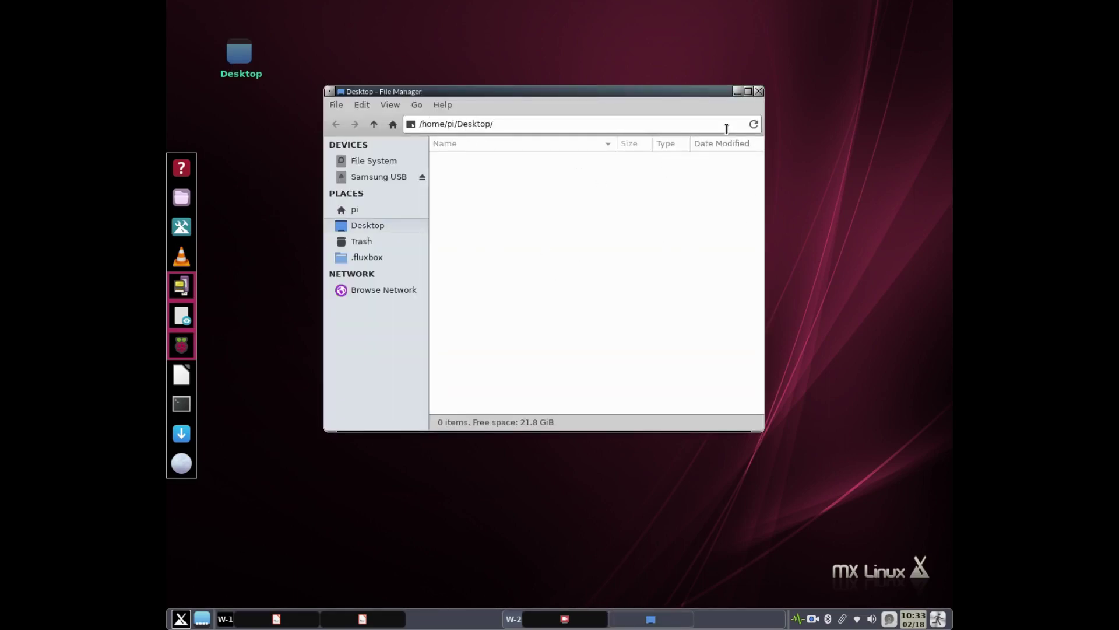
click(759, 93)
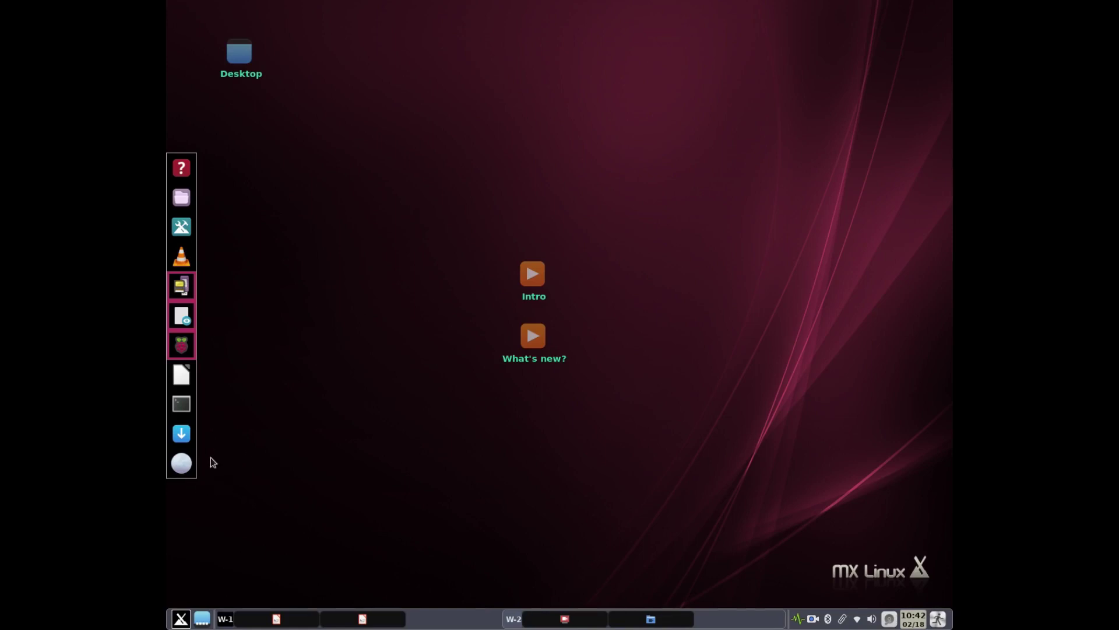
click(180, 436)
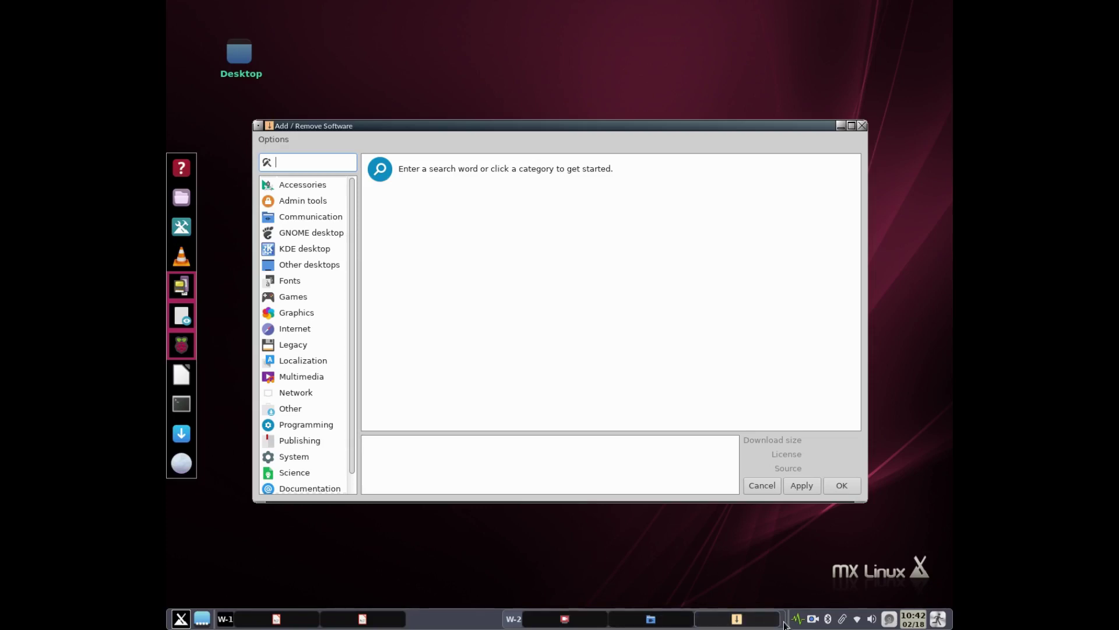
mouse_move(801, 619)
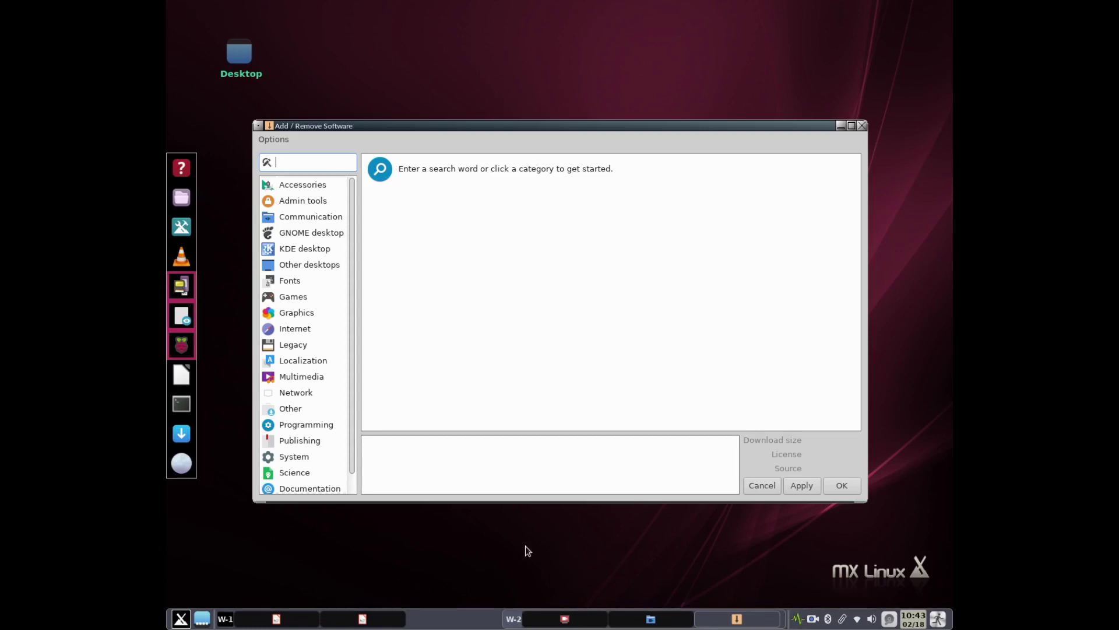
click(862, 126)
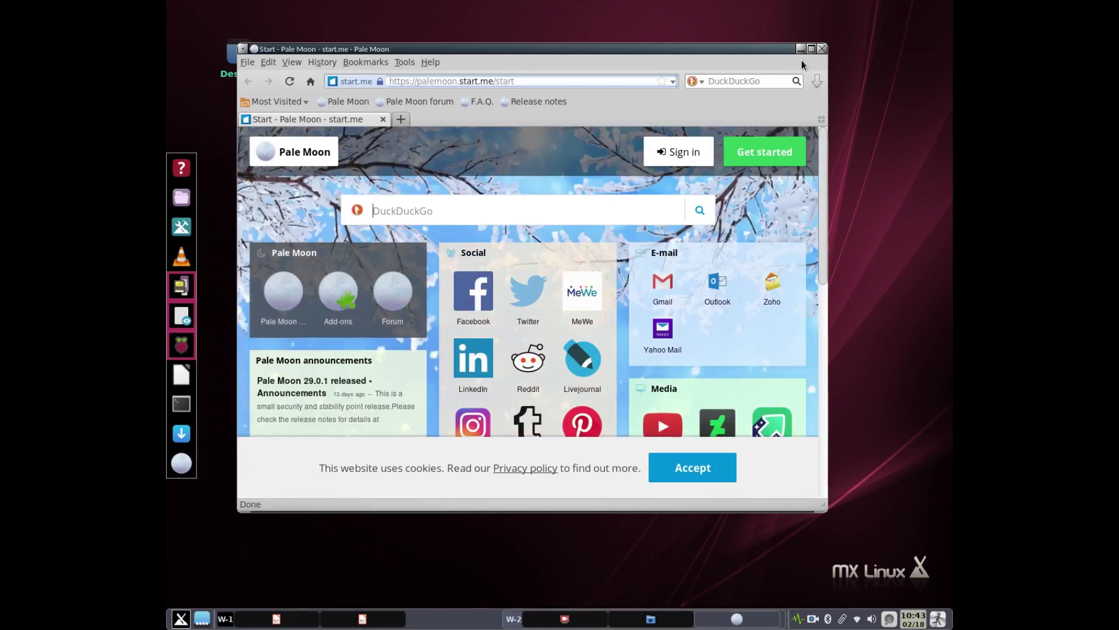
click(822, 49)
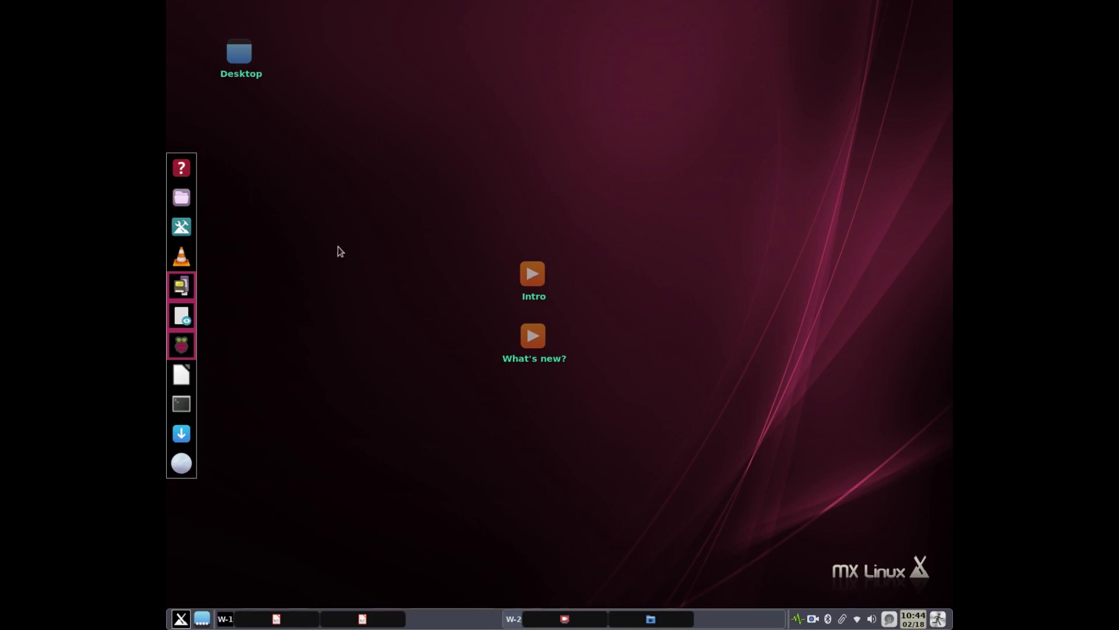
right_click(496, 97)
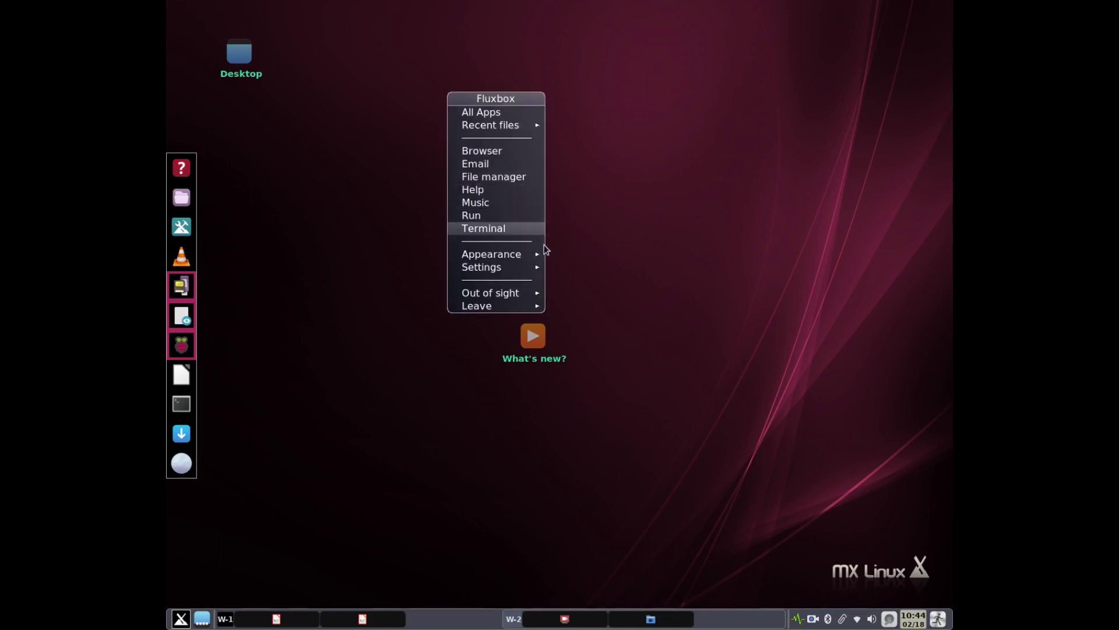
mouse_move(524, 258)
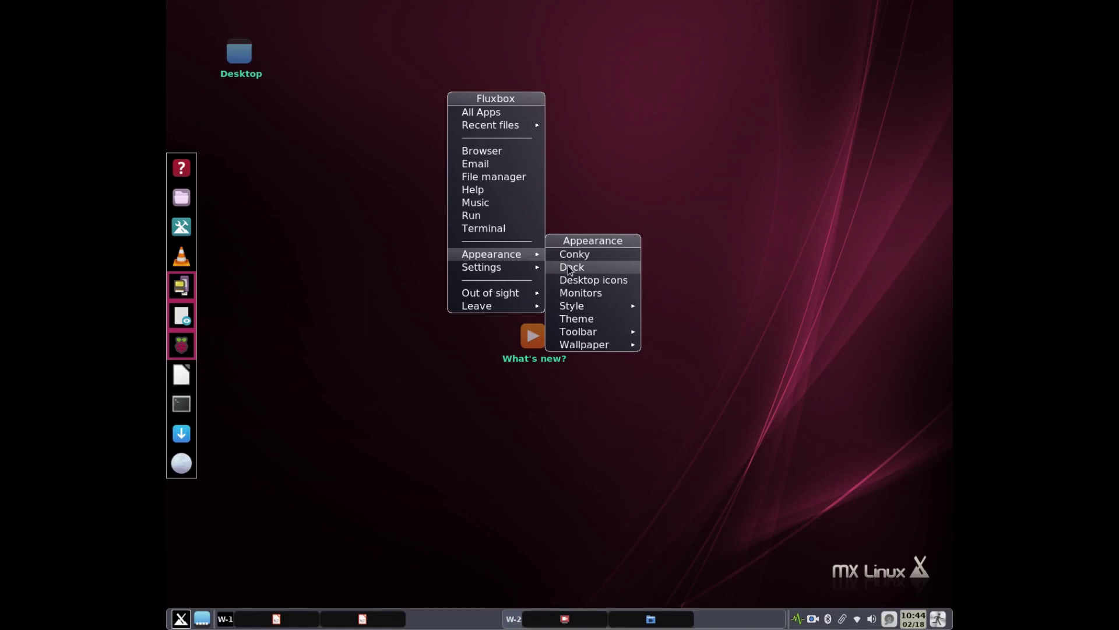
click(569, 269)
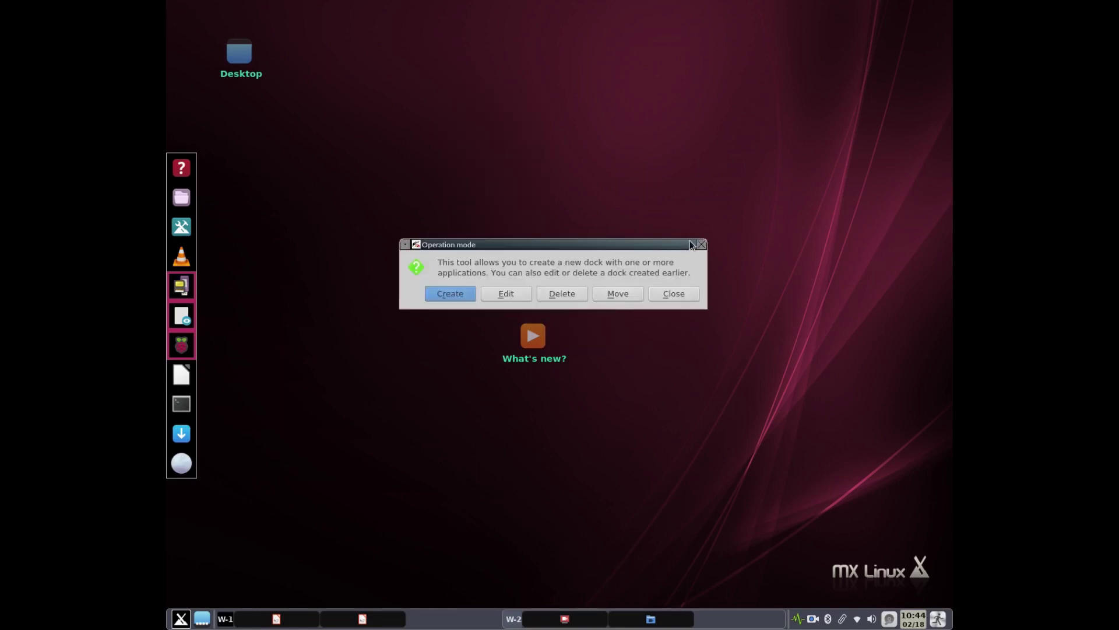
click(505, 293)
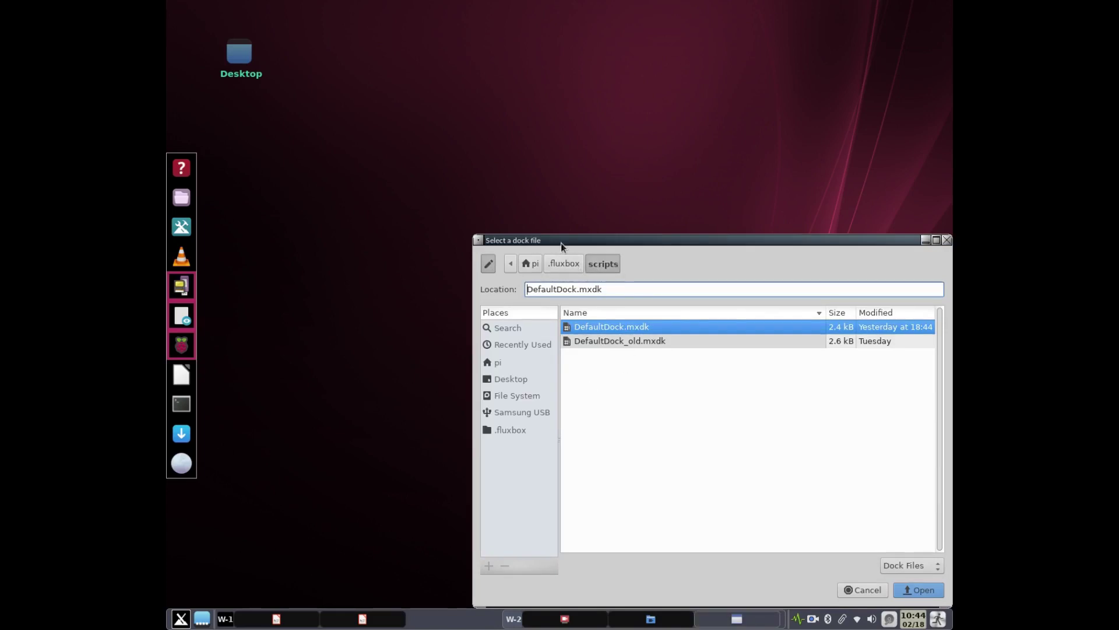
drag(564, 242, 455, 150)
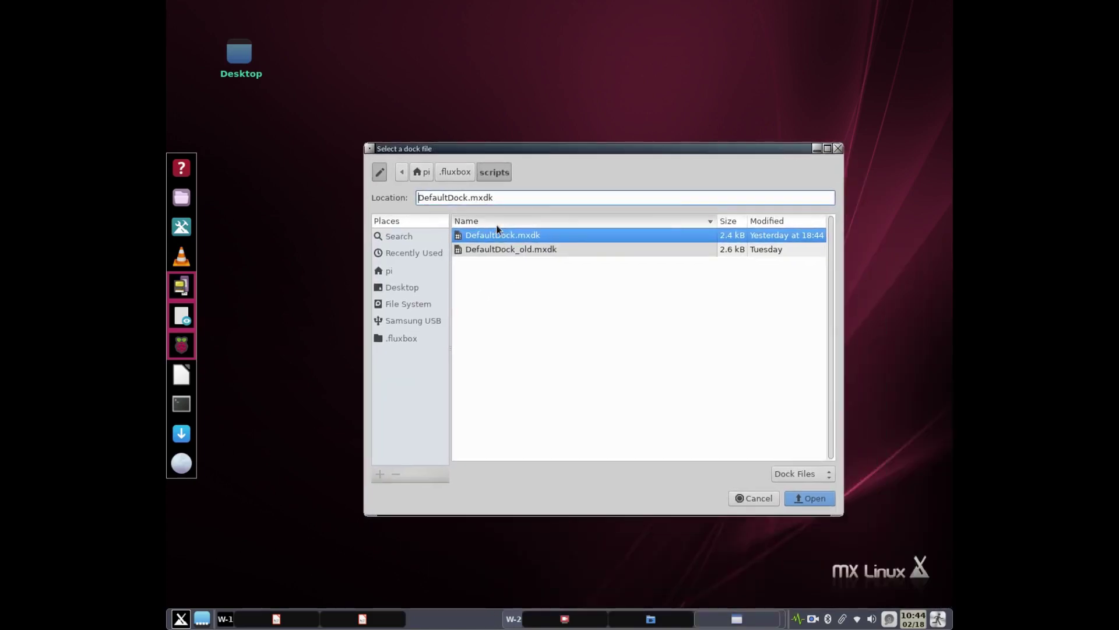
click(809, 498)
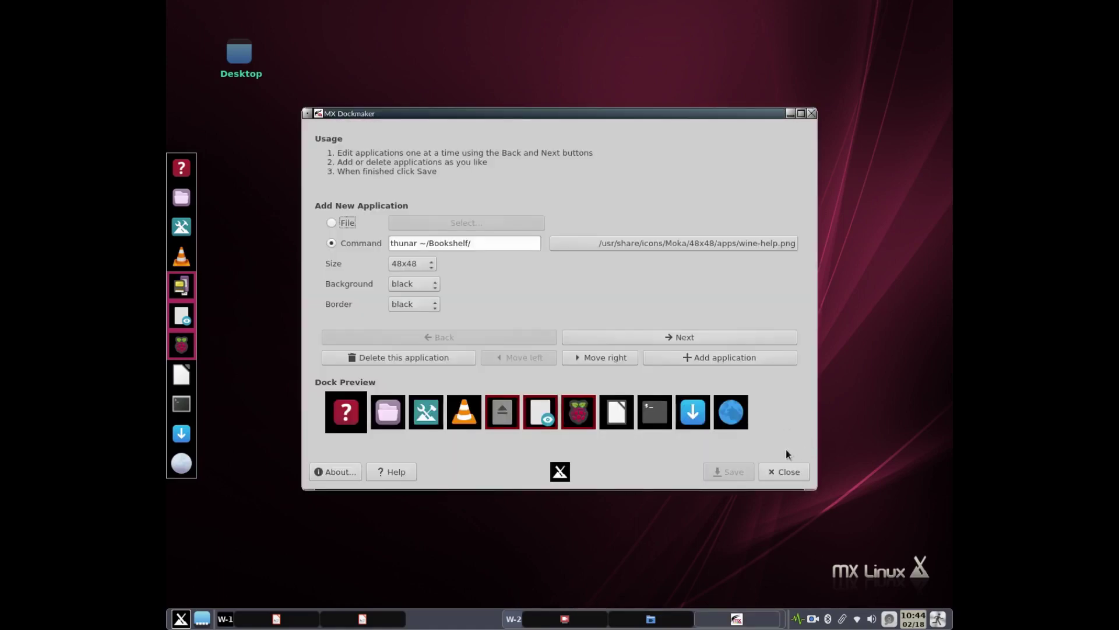
click(733, 412)
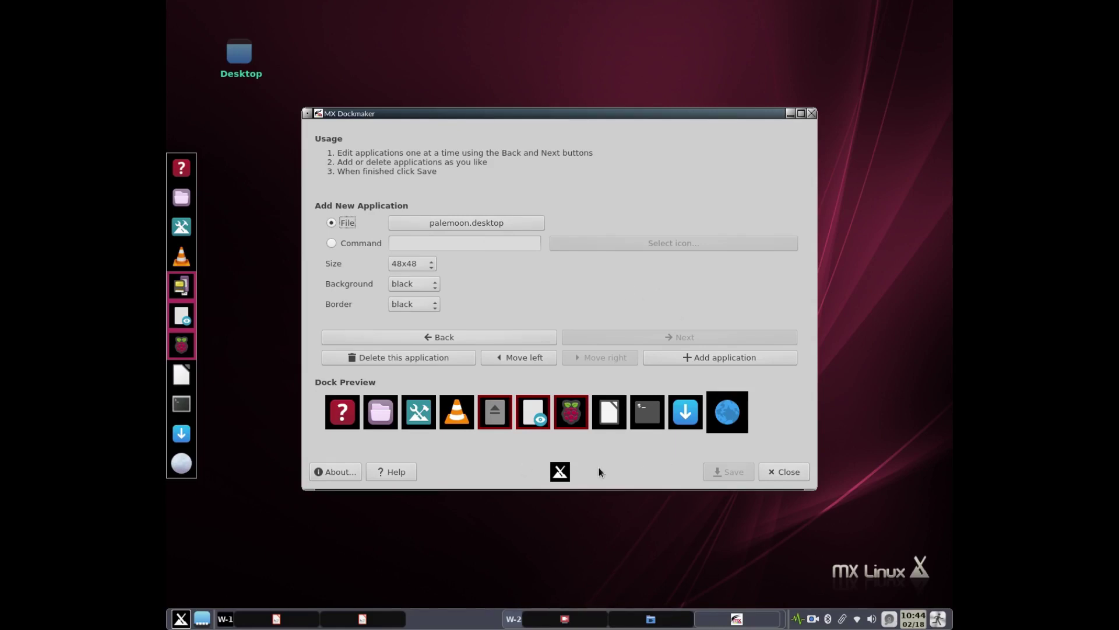
click(788, 470)
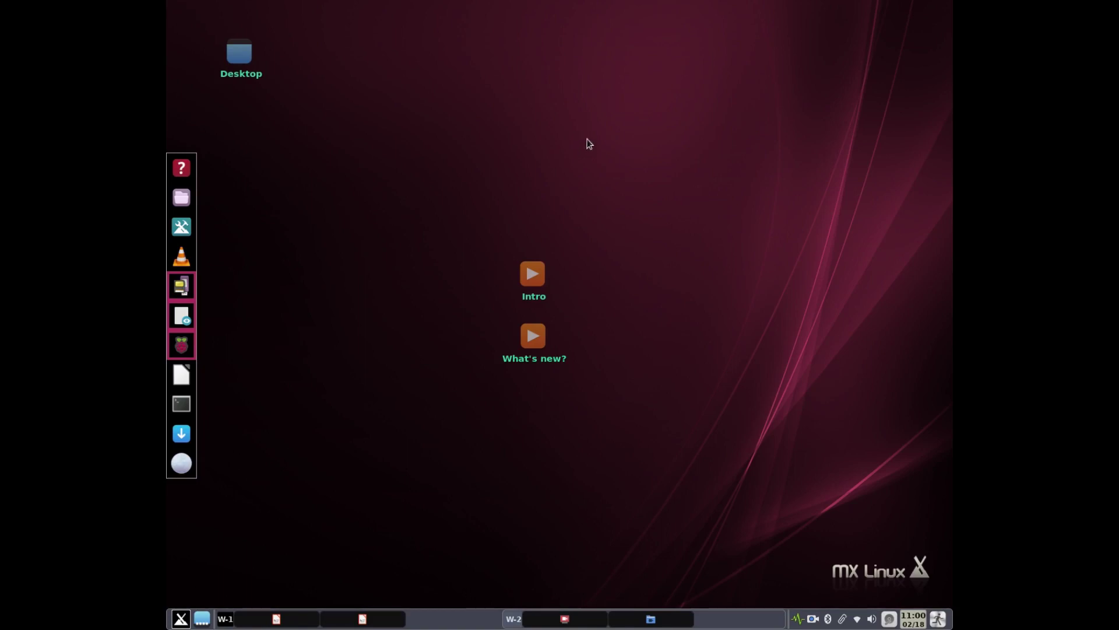
Enable the MX-Conkyglass conkys widget in Conky Manager via Appearance > Conky, then close the manager
right_click(595, 125)
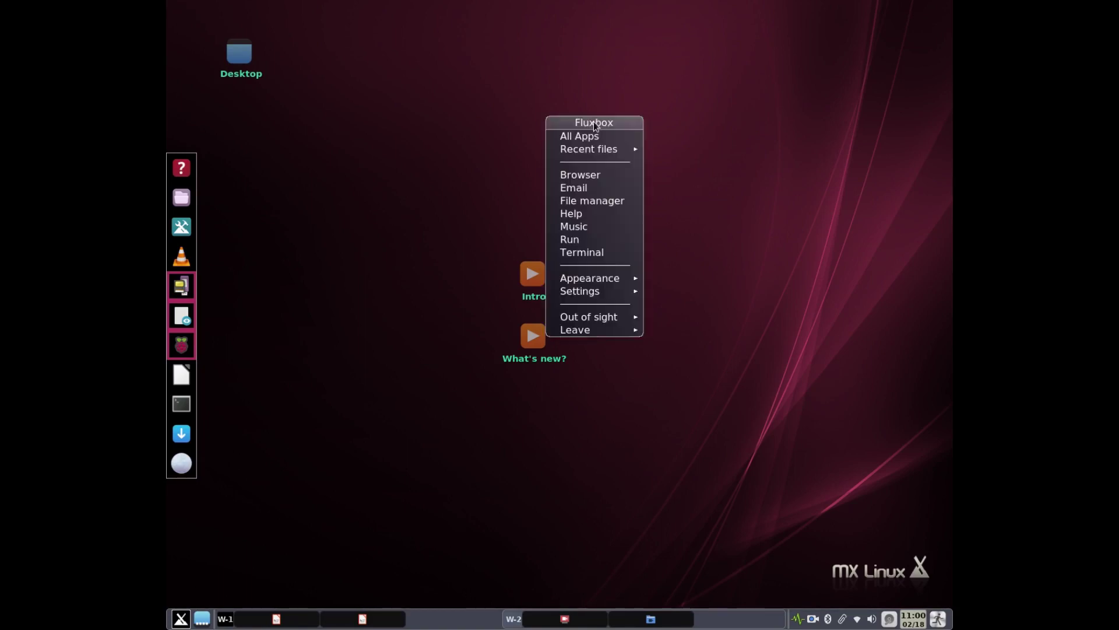
mouse_move(615, 282)
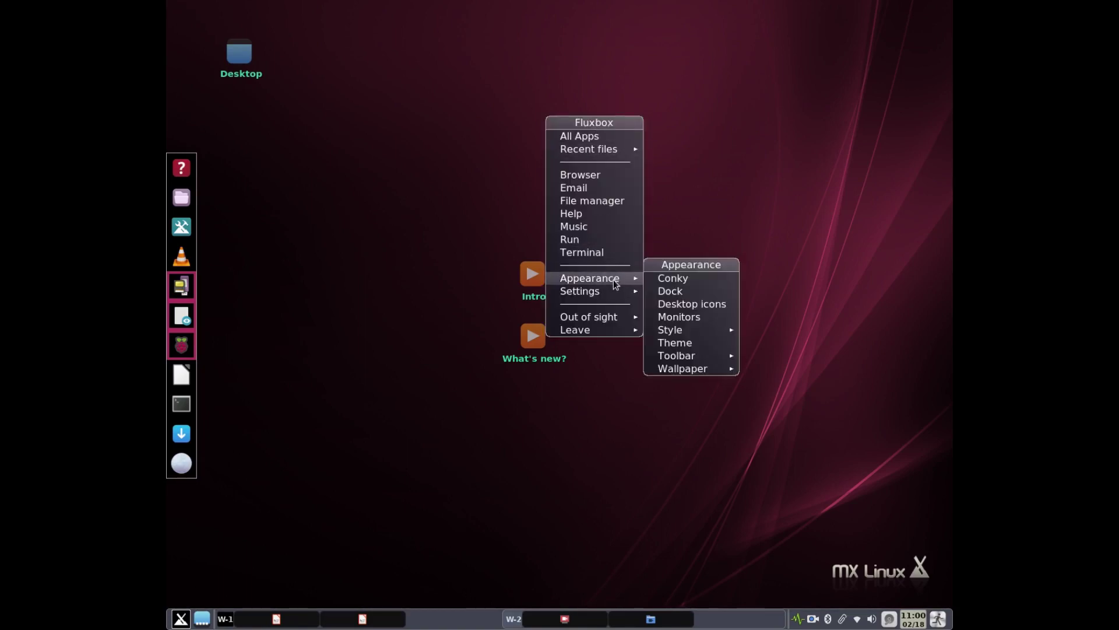
click(668, 280)
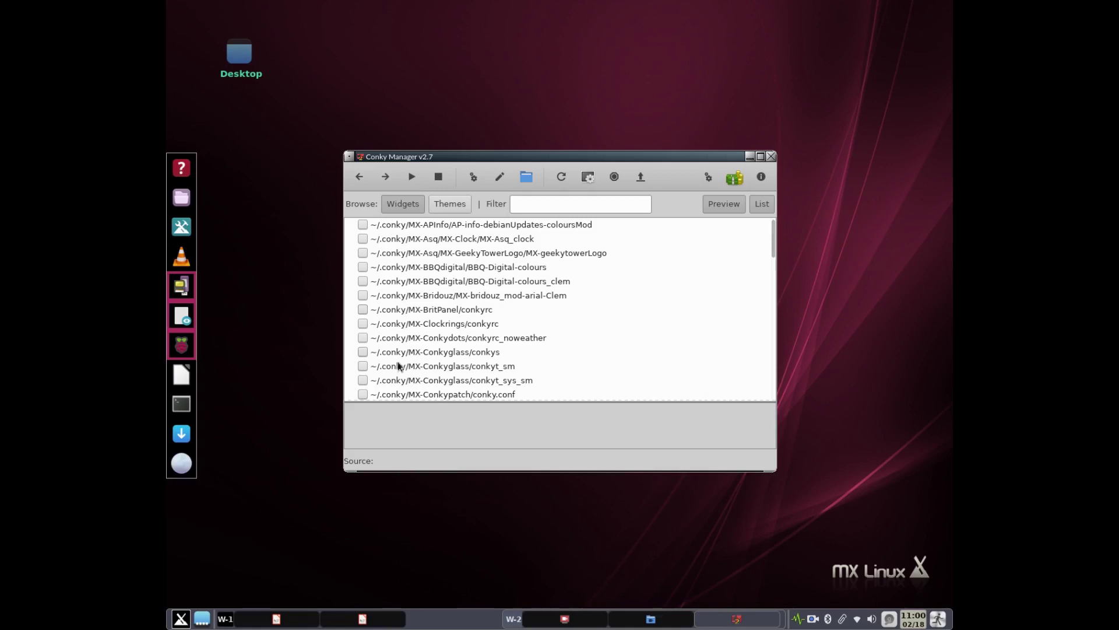
click(362, 351)
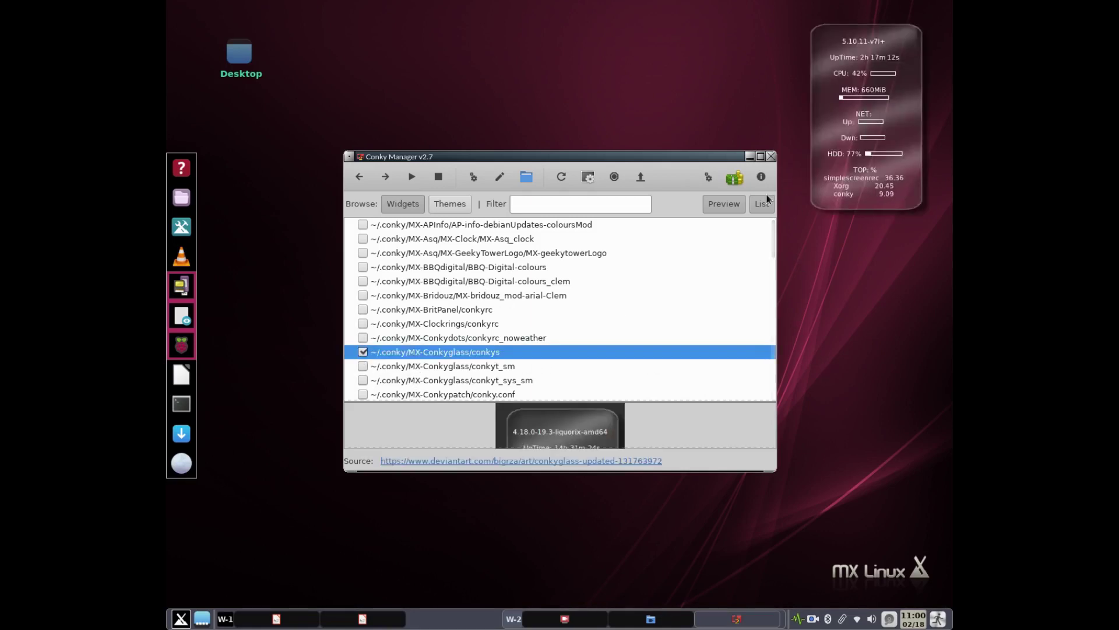
click(773, 158)
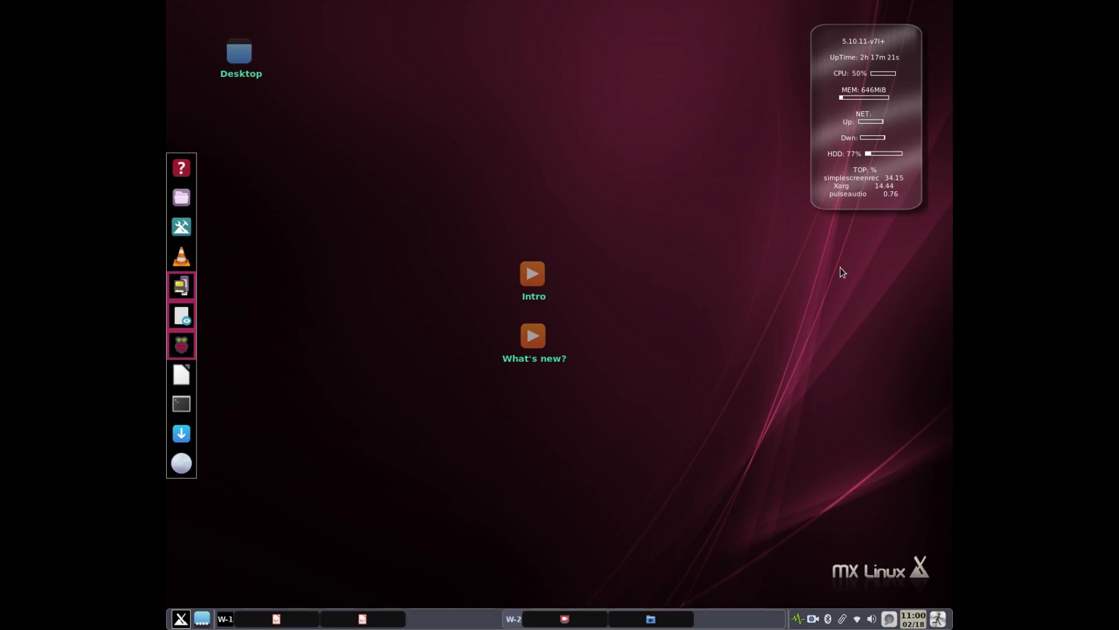
right_click(652, 255)
Choose Out of sight > Toggle conky to remove the Conky widget from the desktop
mouse_move(657, 450)
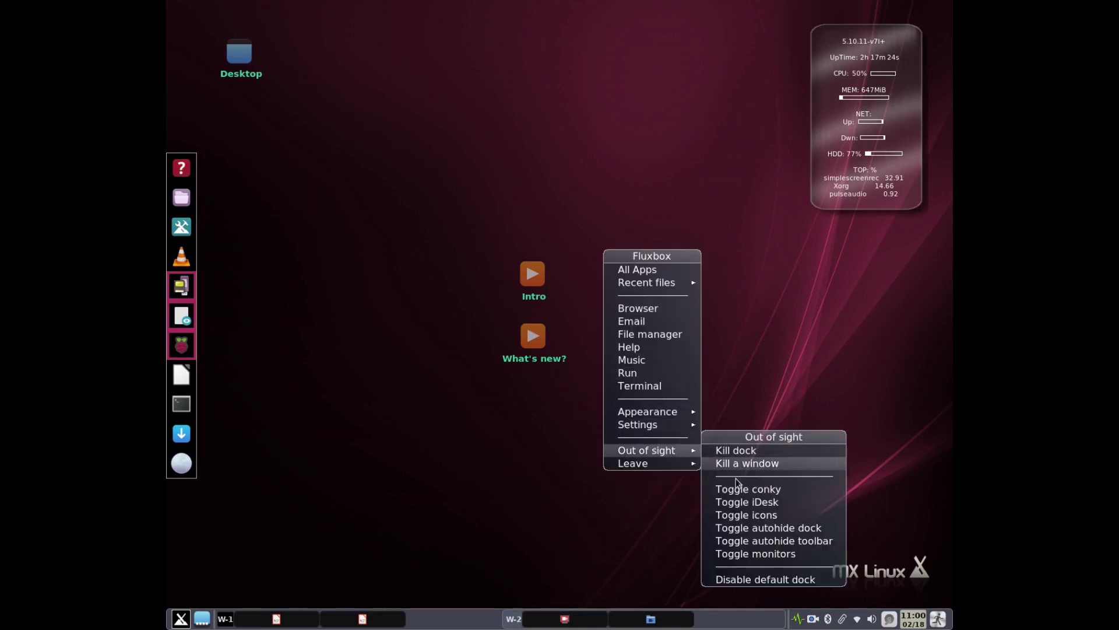
click(776, 491)
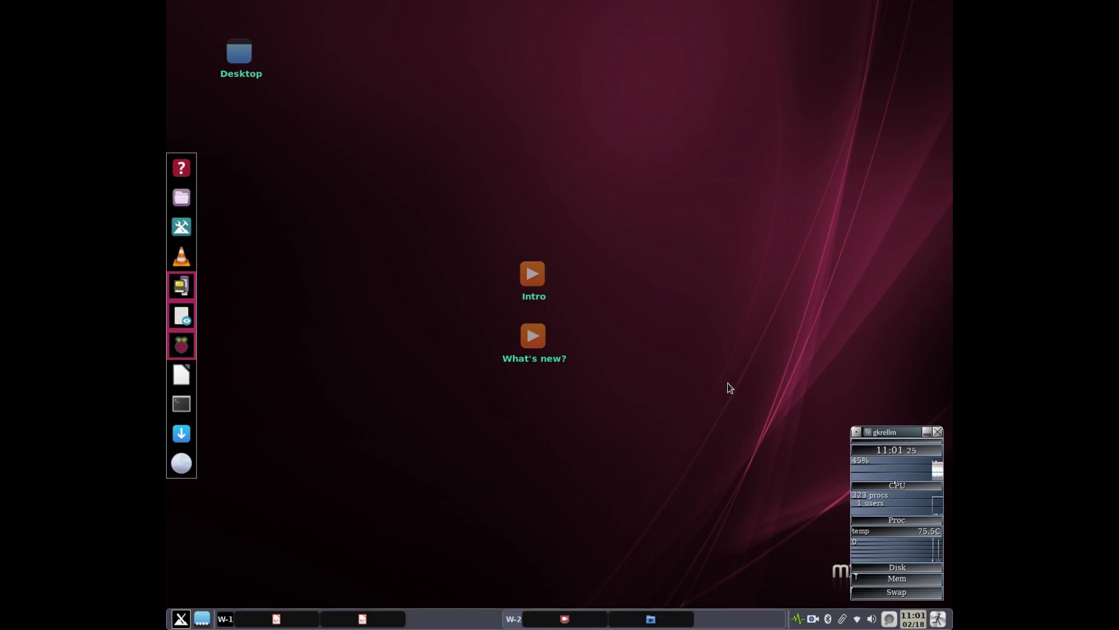
mouse_move(898, 579)
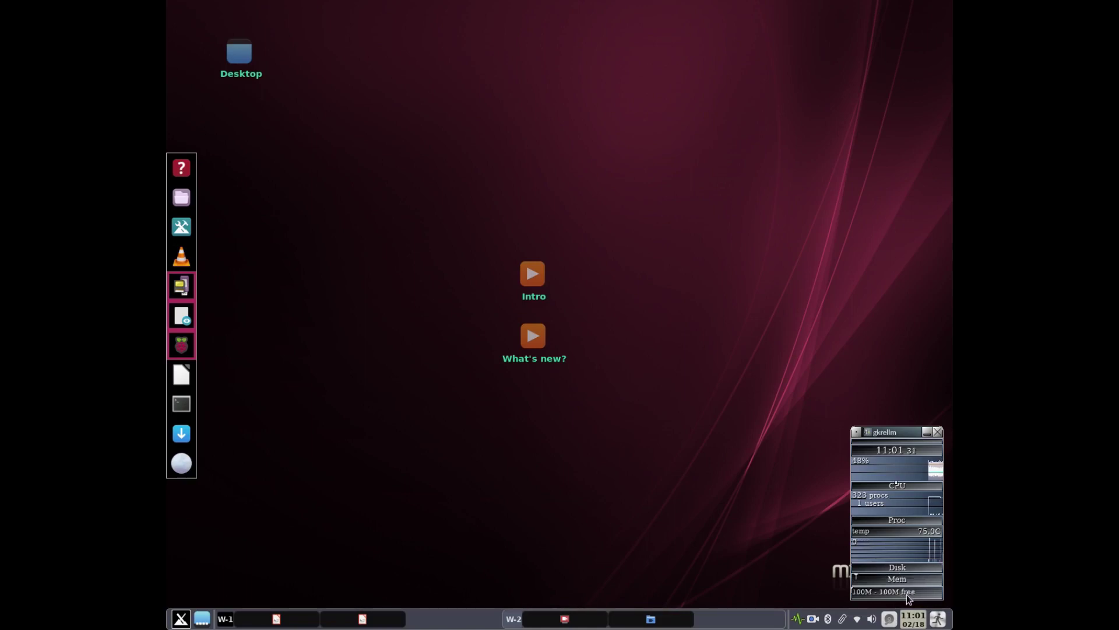
Close gkrellm, check processes in LXTask (CPU 47%, 493 MB used), then quit it
click(936, 433)
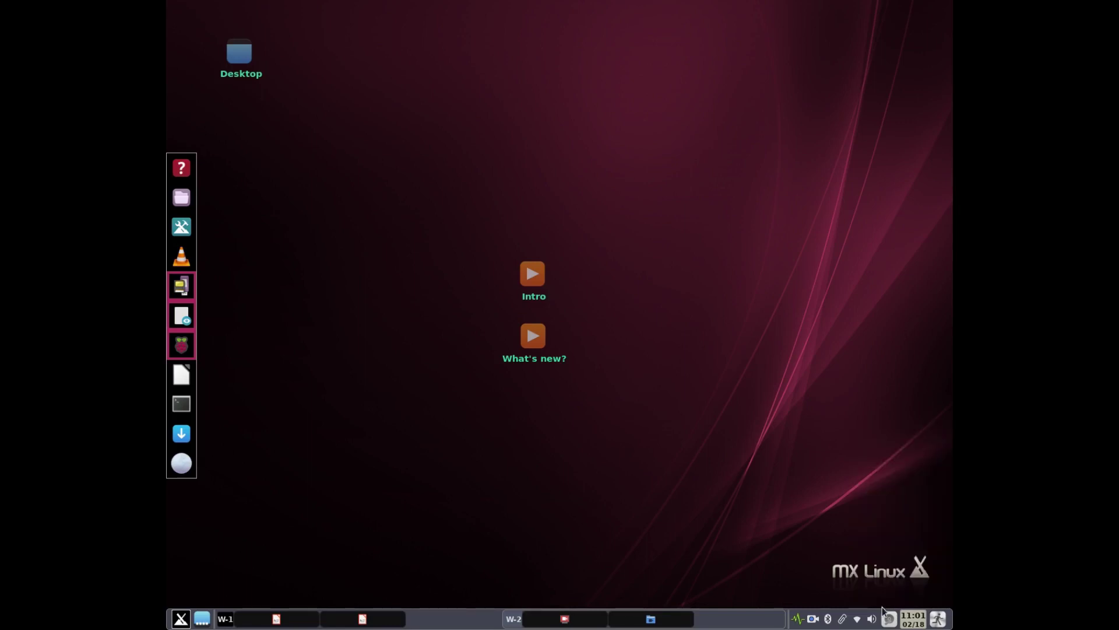
click(889, 619)
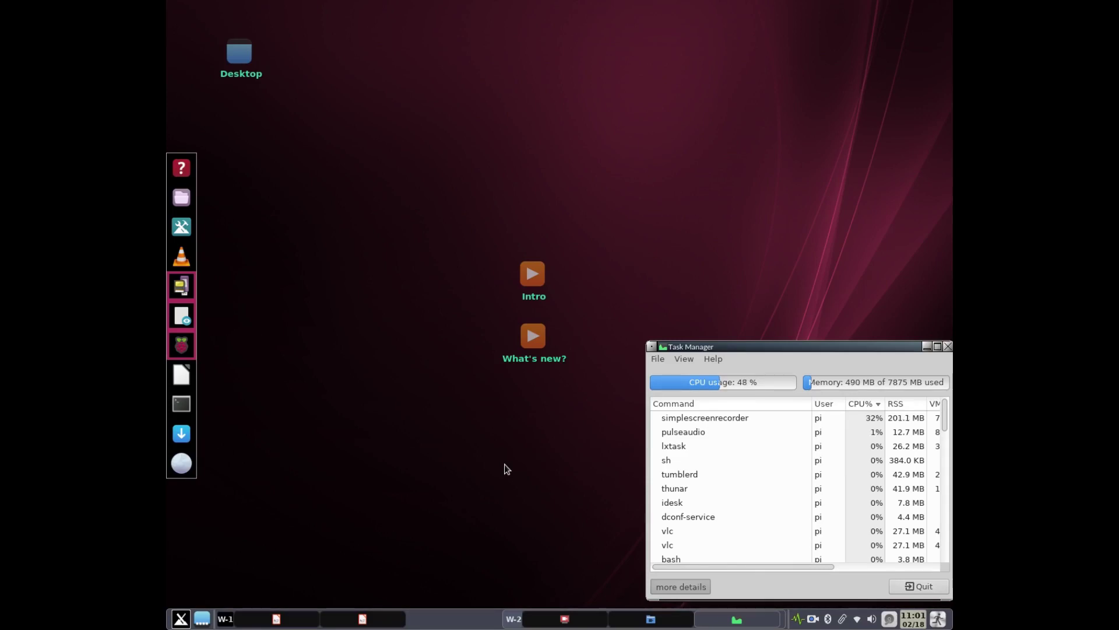
click(916, 587)
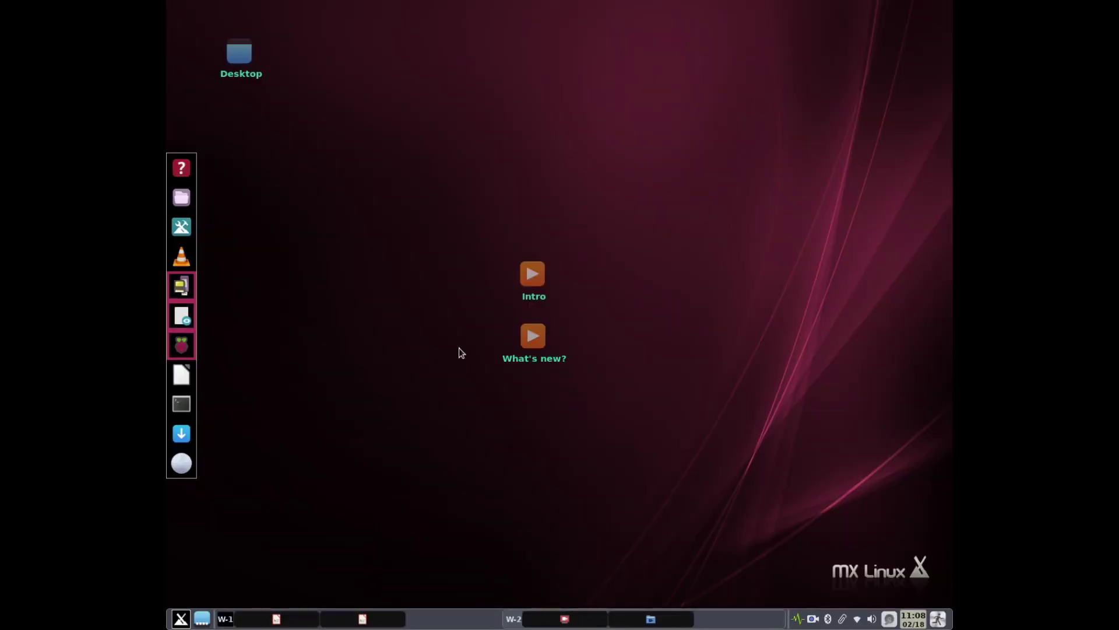
Restore the SimpleScreenRecorder window from its taskbar entry
click(579, 622)
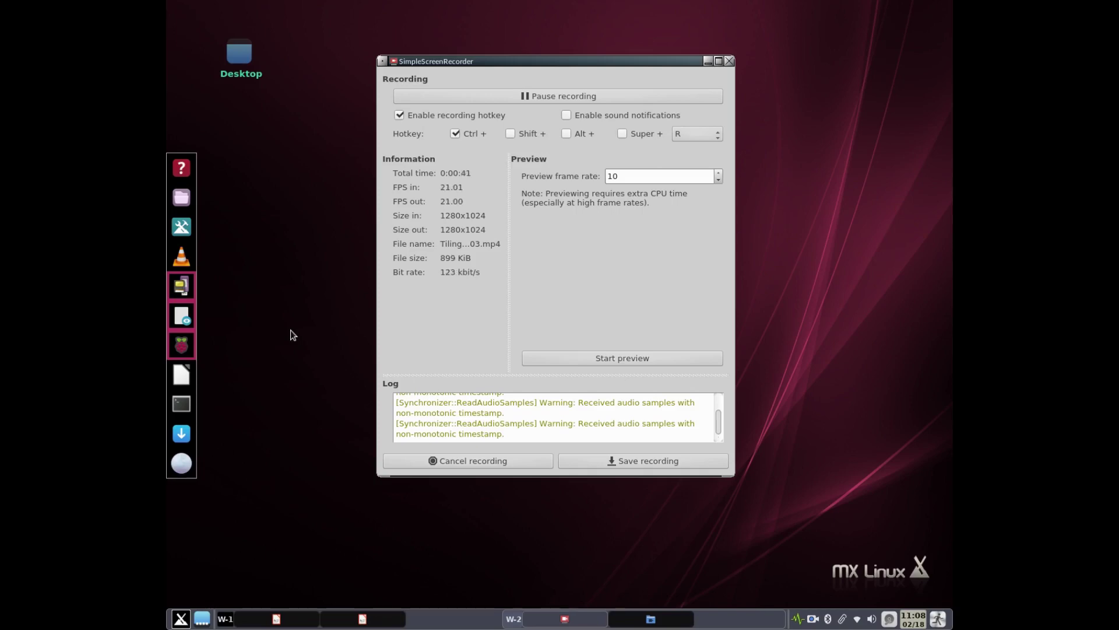
Tile the recorder window to the left, right, top and bottom screen halves with Super+arrow keys
key(super+Left)
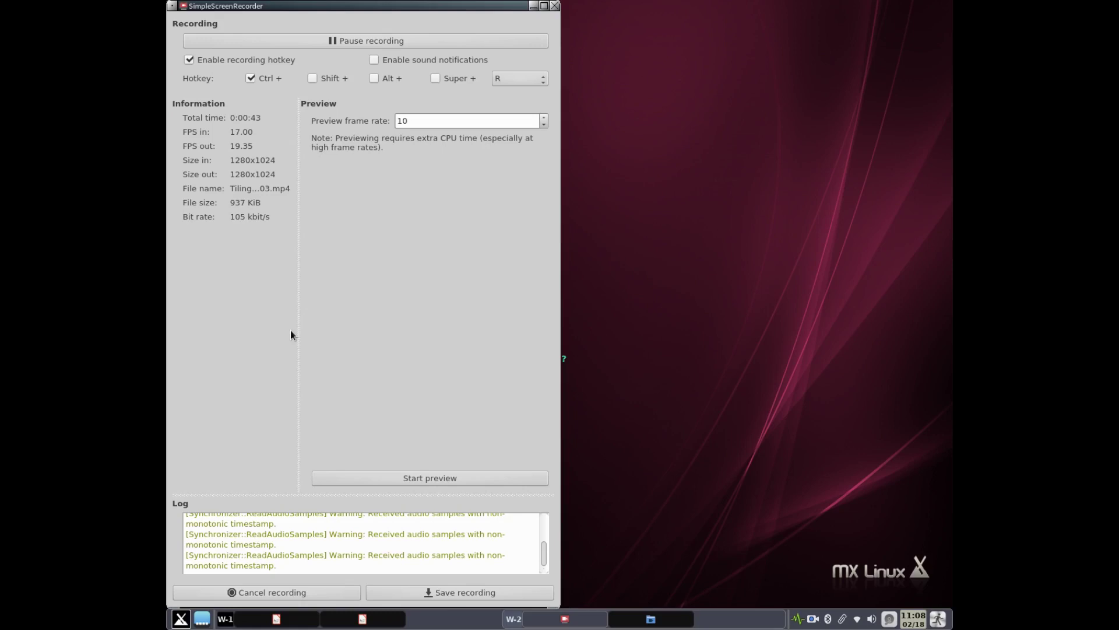
key(super+Right)
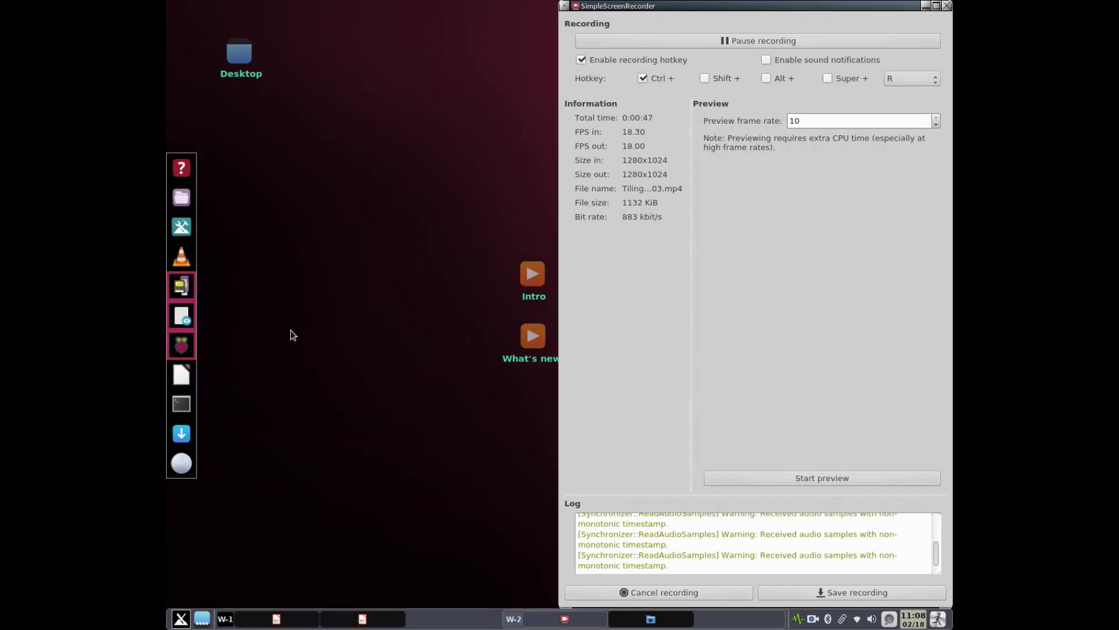
key(super+Up)
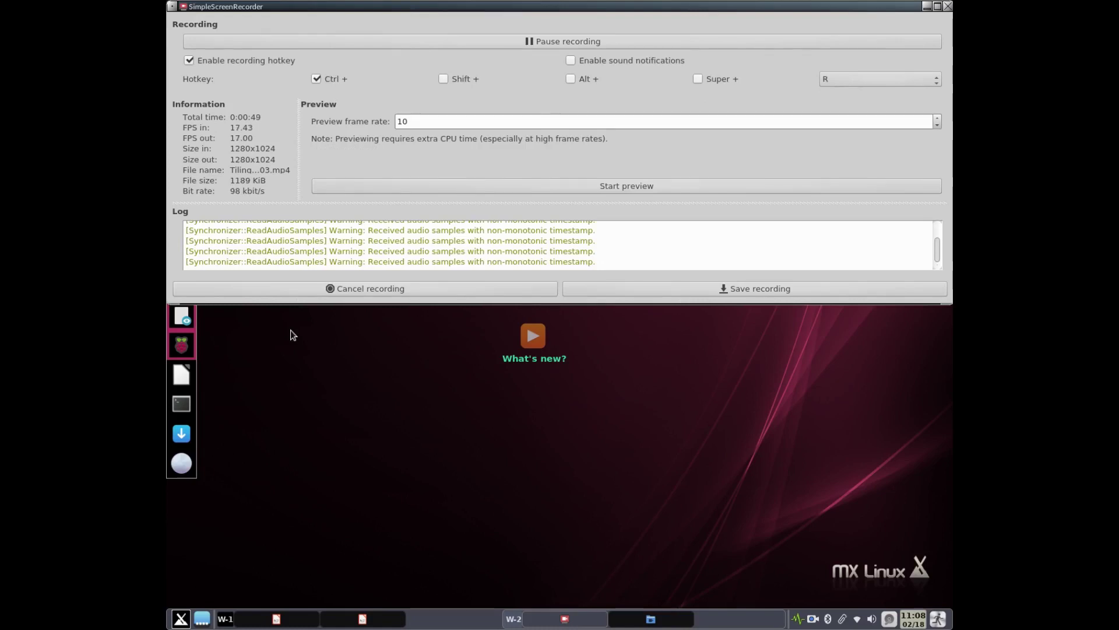
key(super+Down)
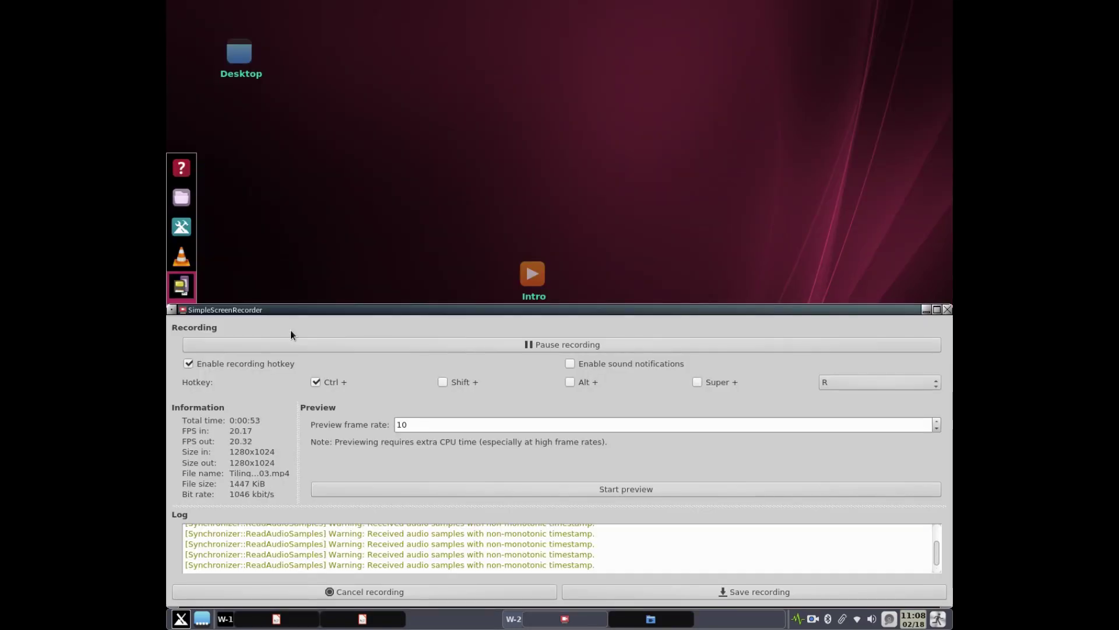
Cycle the recorder window through the top-left, top-right, bottom-left and bottom-right quarters, then the left half
key(super+Left)
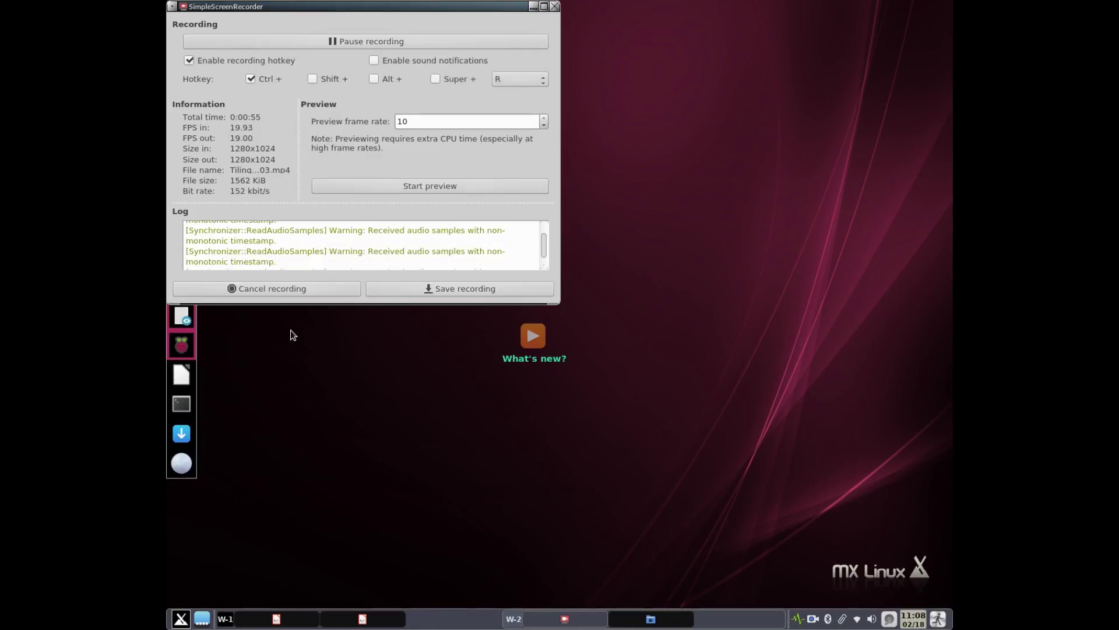
key(super+Right)
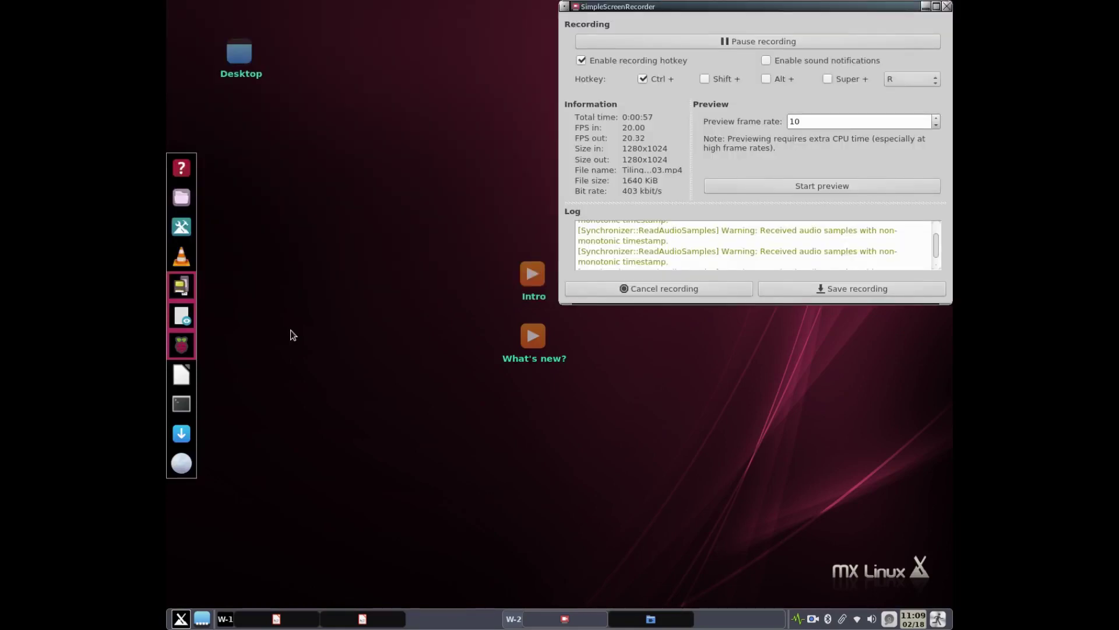
key(super+Down)
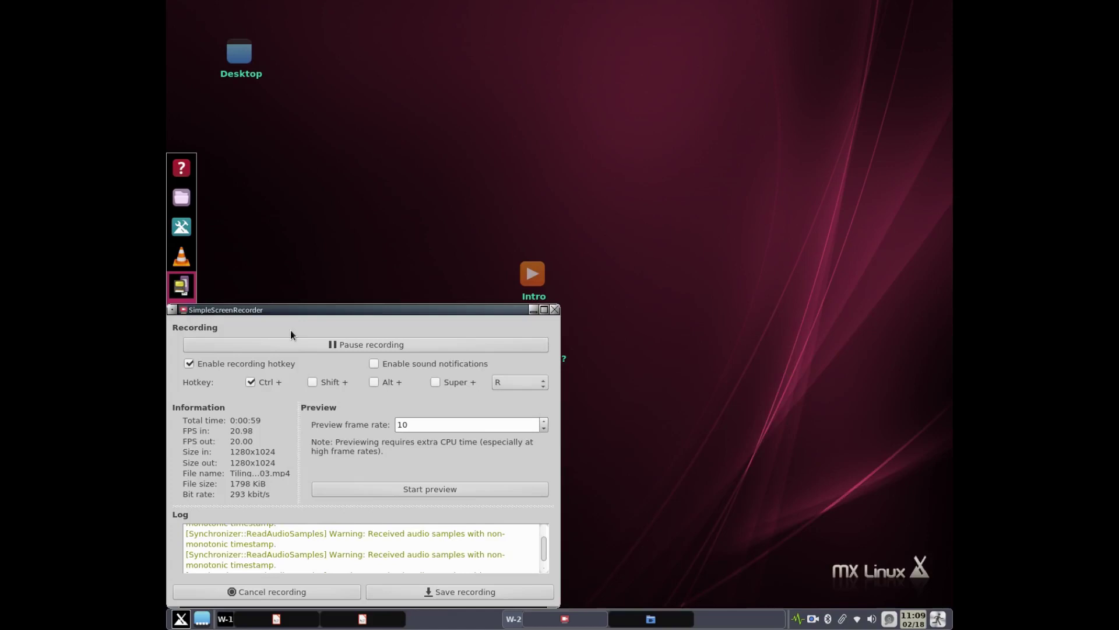
key(super+Right)
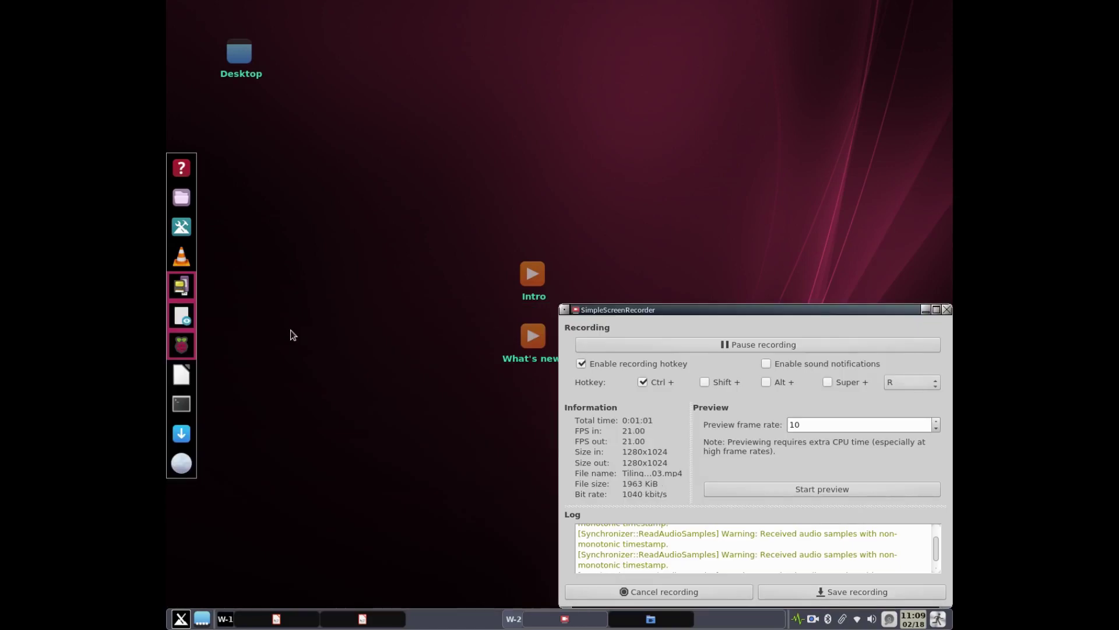
key(super+Left)
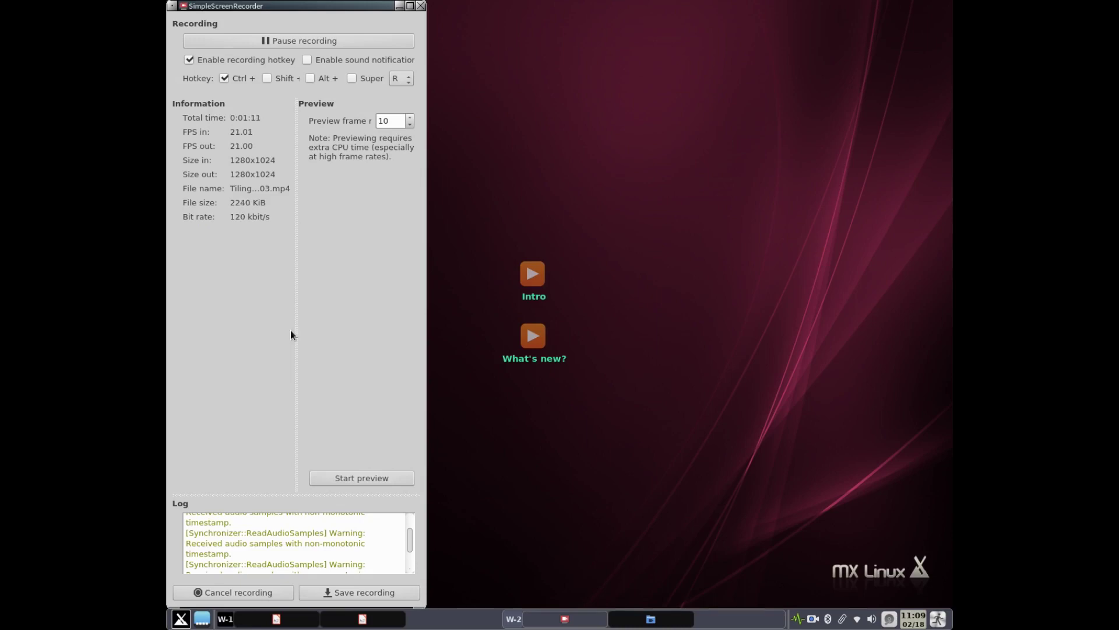
Maximize the recorder with Alt+F10, shrink and centre it, then minimize it
key(alt+F10)
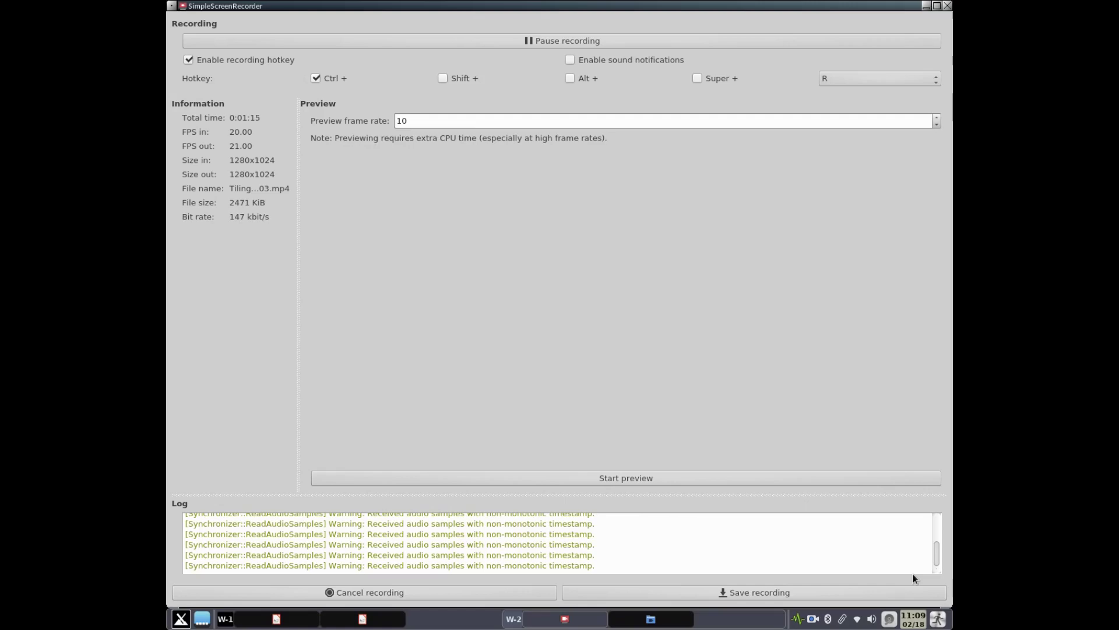
drag(941, 594, 513, 381)
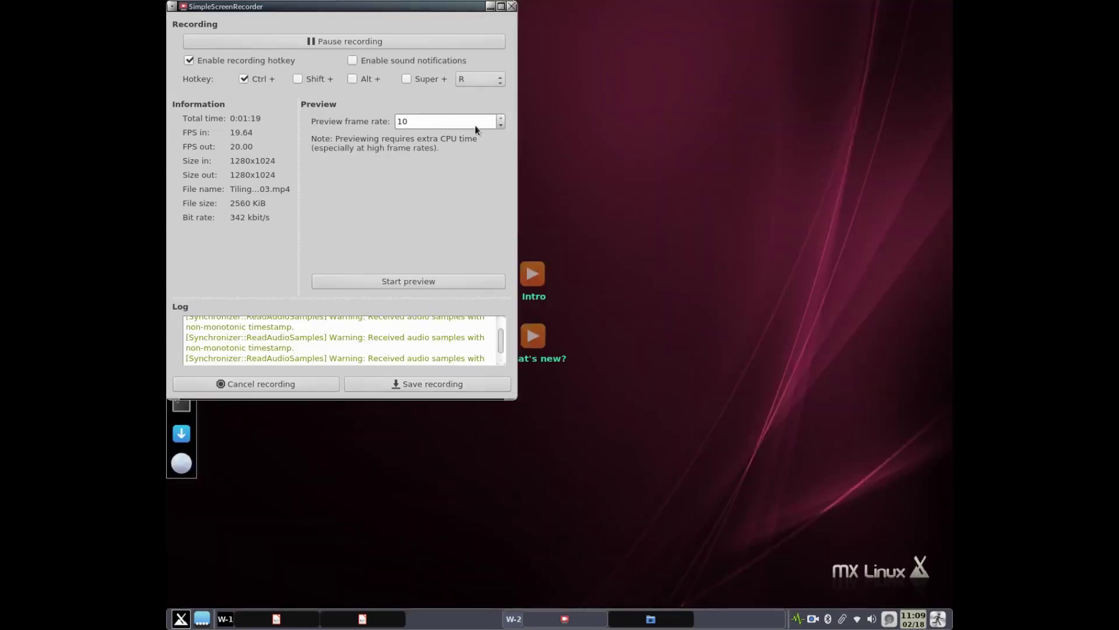
drag(435, 224, 640, 290)
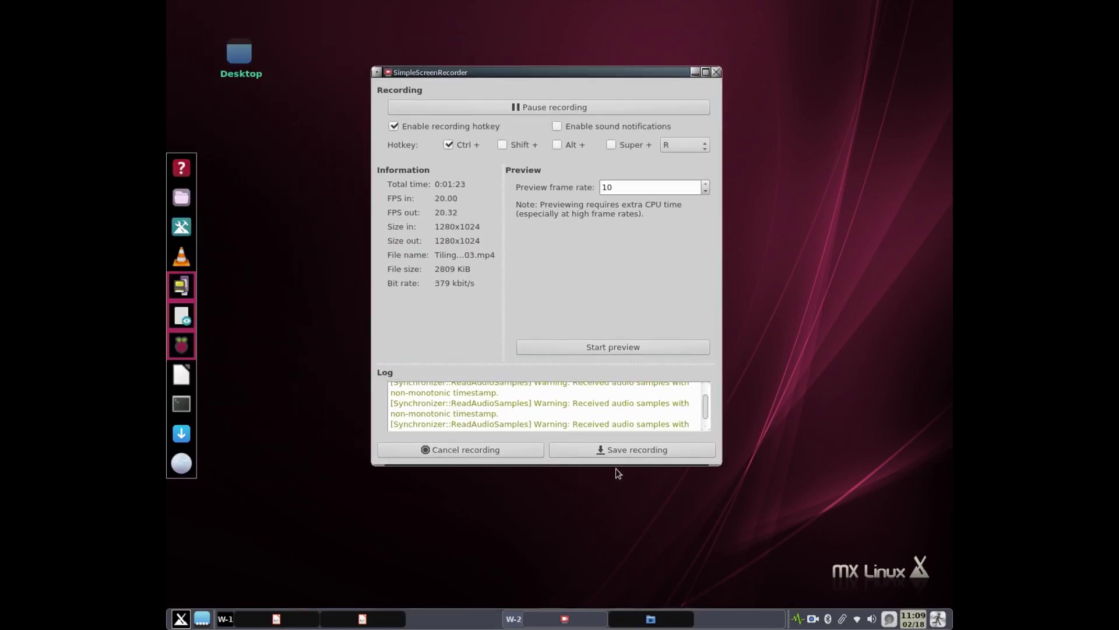
click(694, 73)
Open /home/pi/.fluxbox/keys in FeatherPad via the desktop menu's Settings > Main config > Keys
right_click(571, 153)
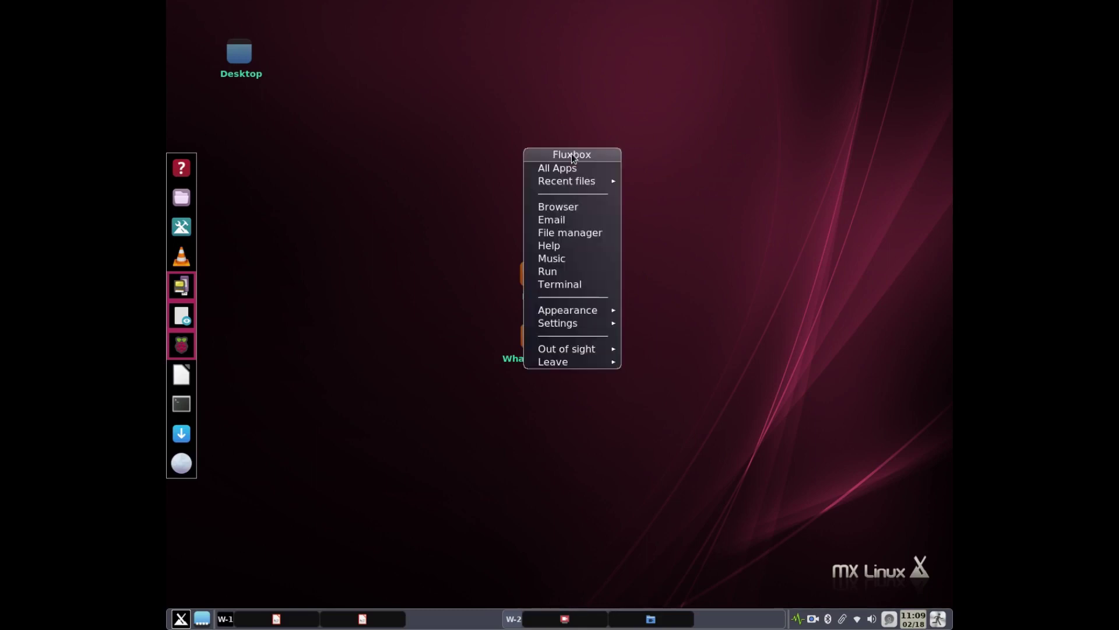
mouse_move(559, 328)
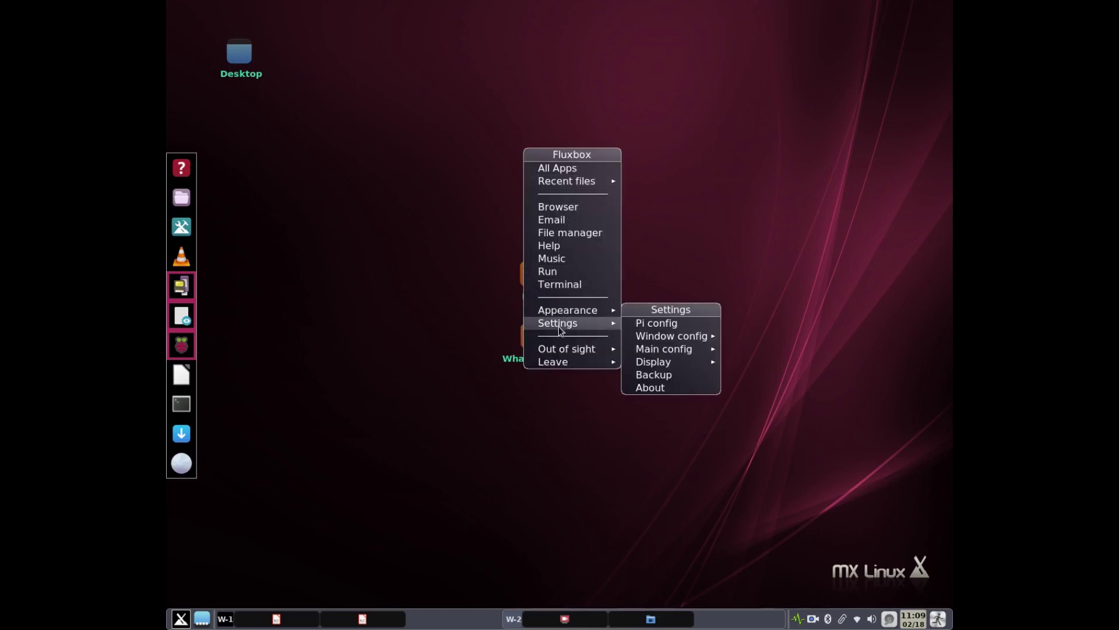
mouse_move(647, 348)
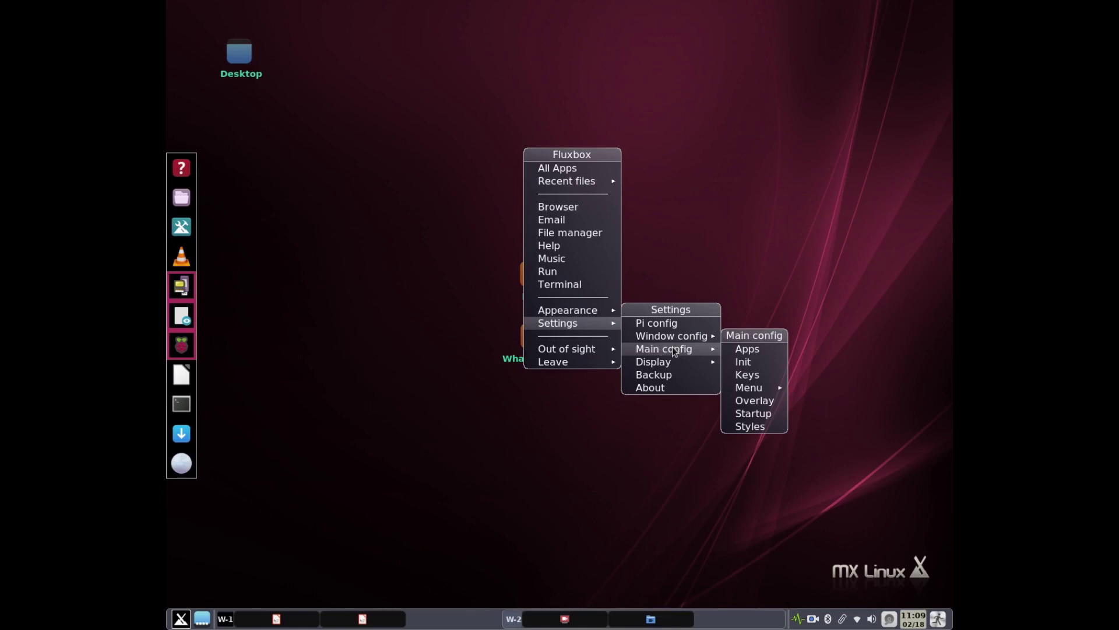
click(748, 375)
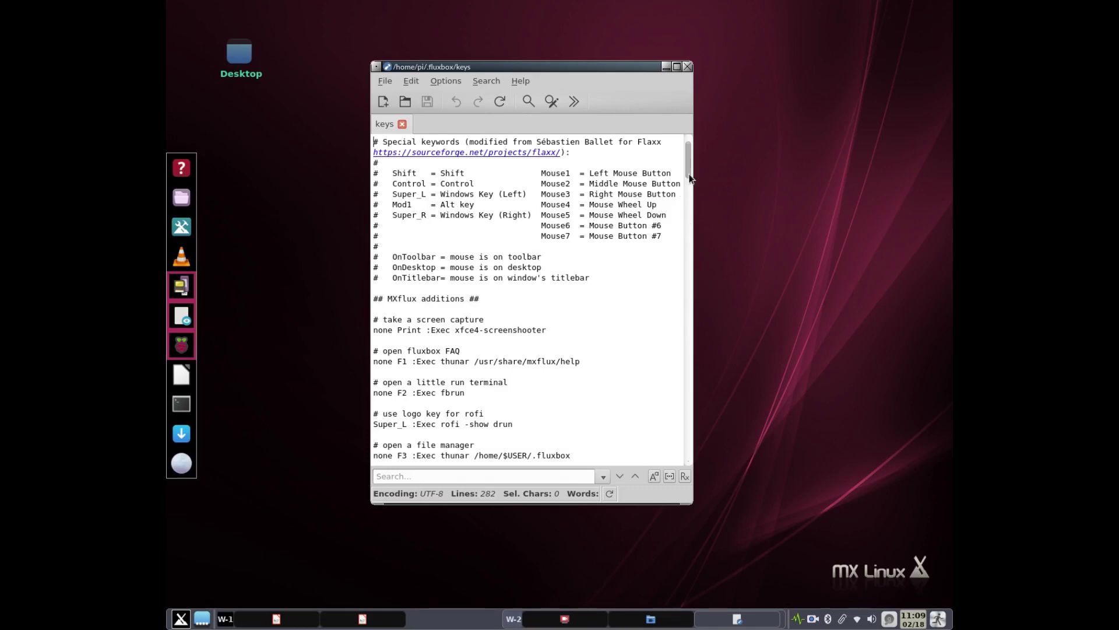
Scroll the keys file down through the BASIC WINDOW TILING and Alt + numpad sections
drag(688, 175, 694, 313)
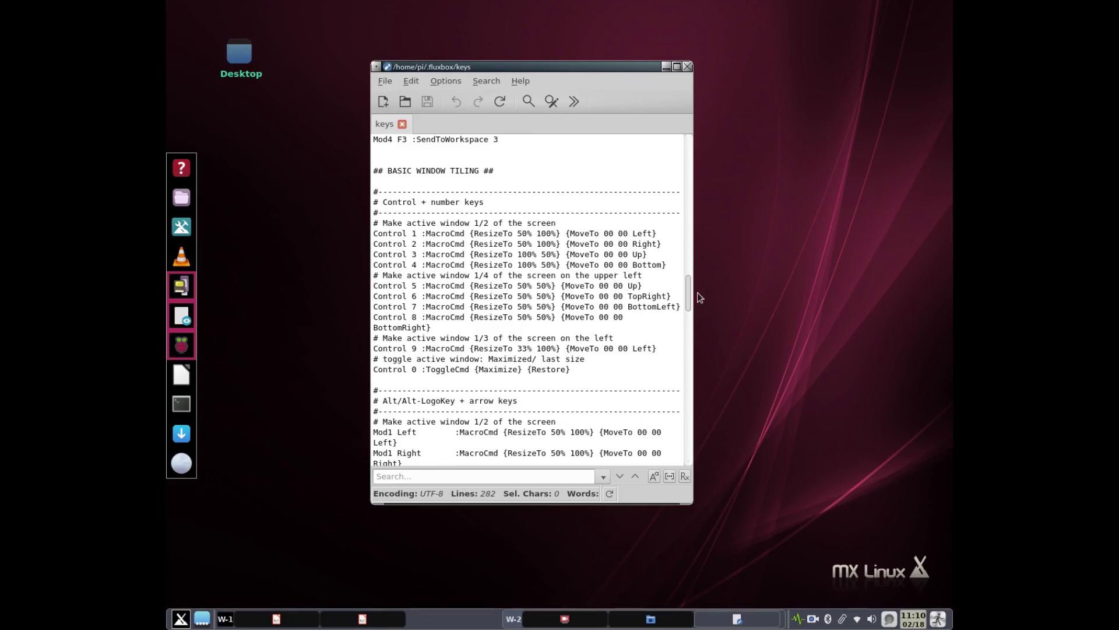
drag(688, 300, 689, 317)
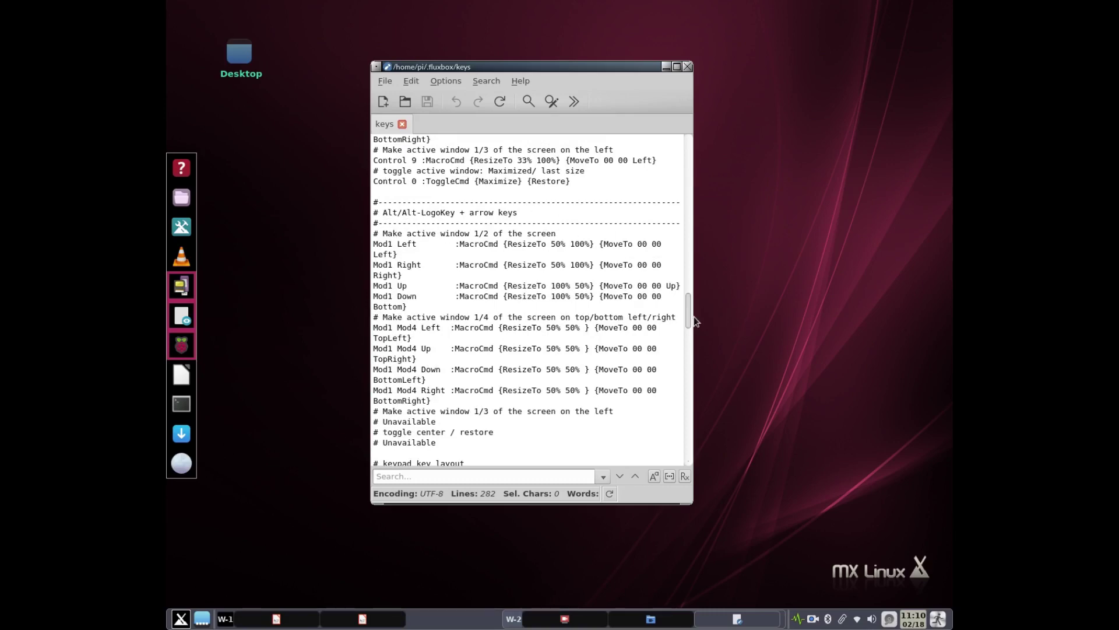
drag(689, 312, 687, 333)
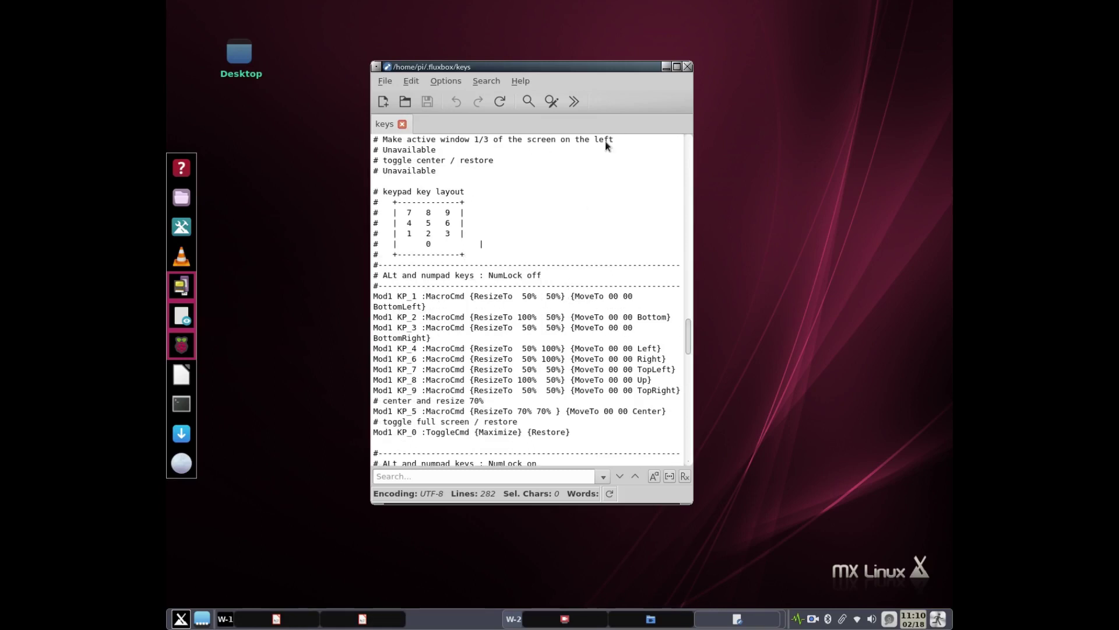
Close the keys file in FeatherPad and launch the Job Scheduler from MX Tools
click(687, 67)
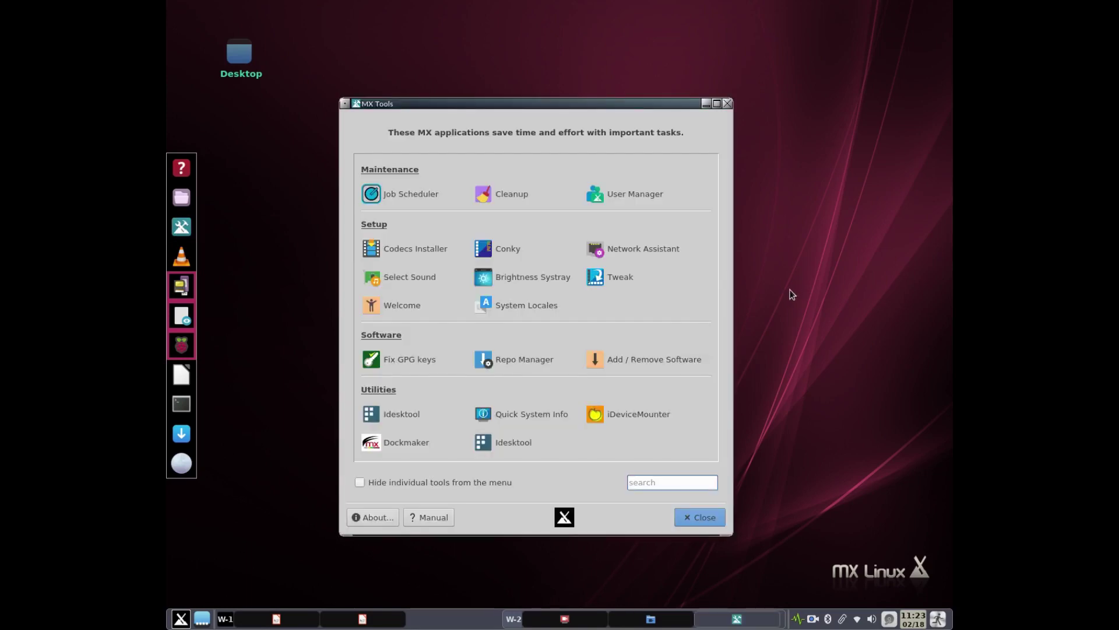
click(406, 195)
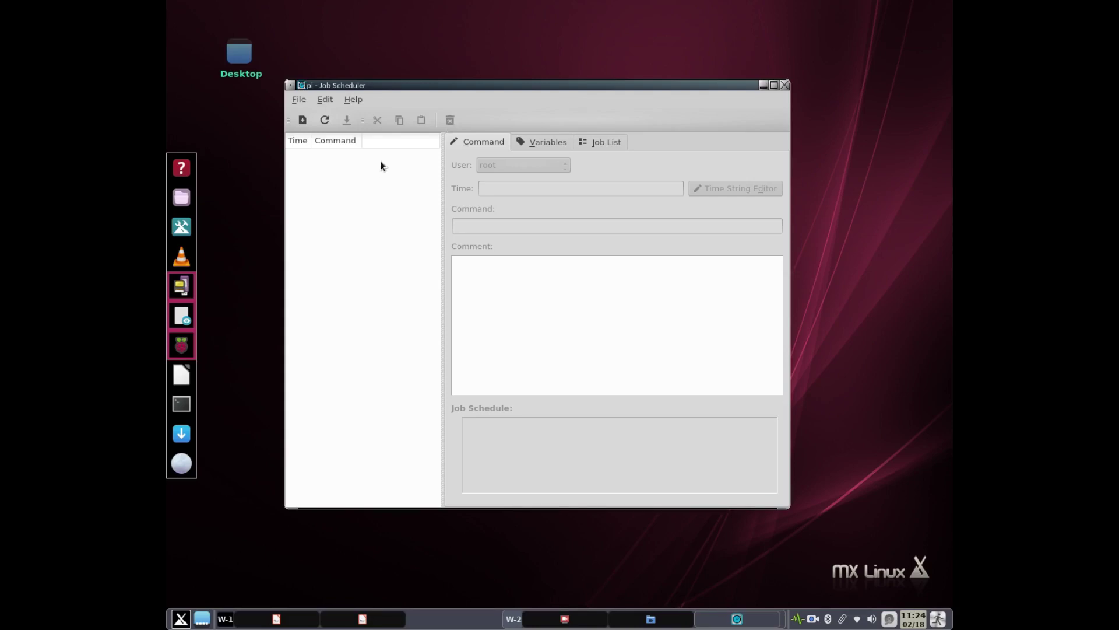
Create a new job, which starts with time string 0 * * * * for user pi
click(302, 121)
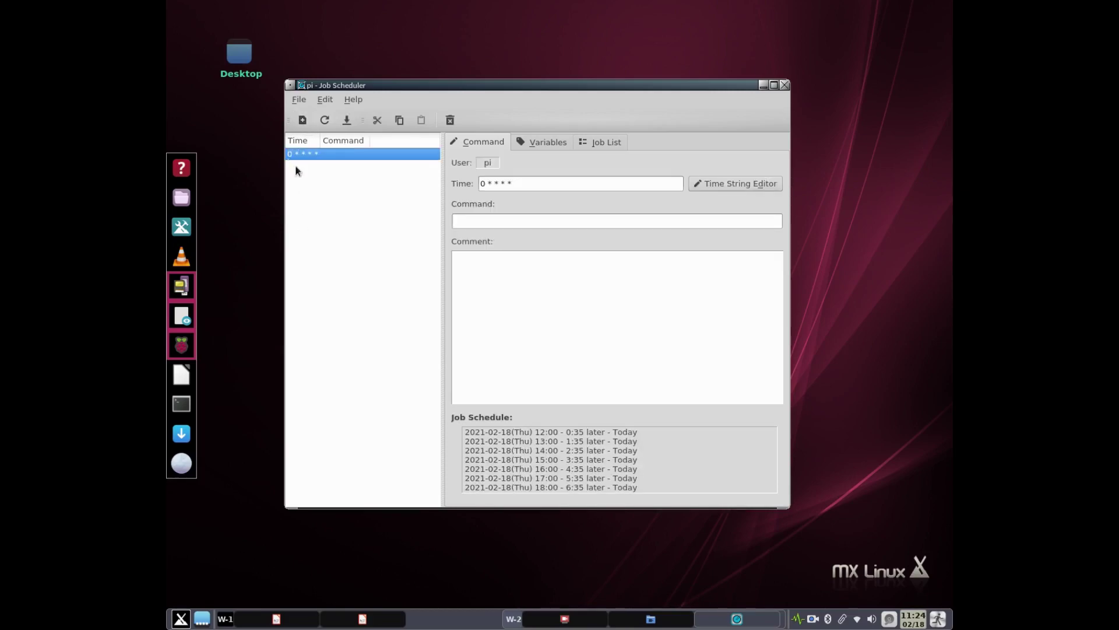
click(731, 179)
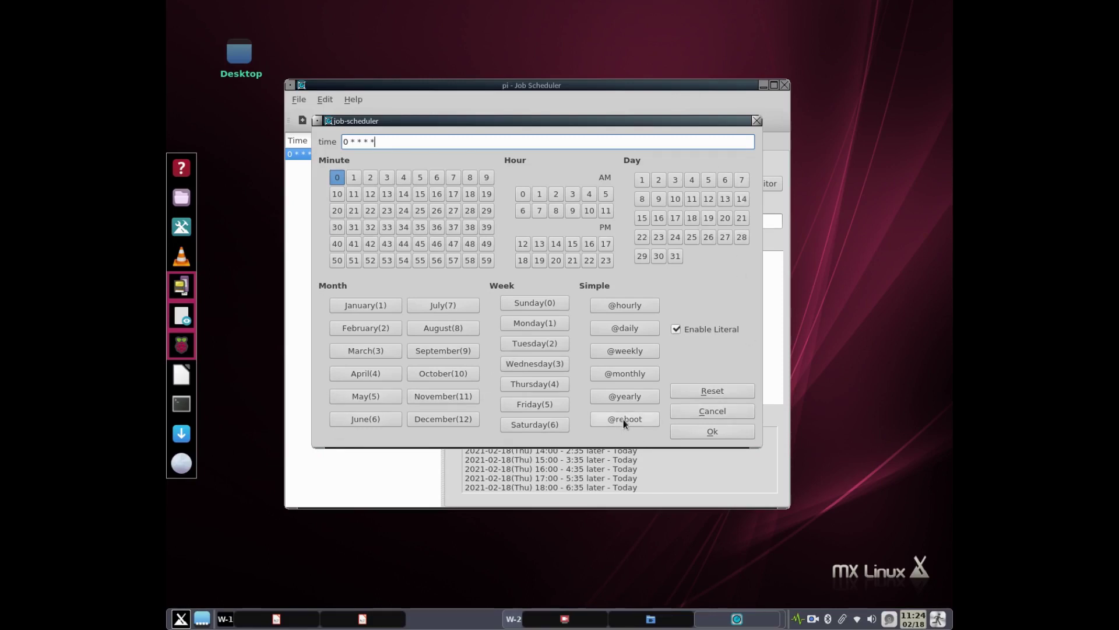
click(614, 309)
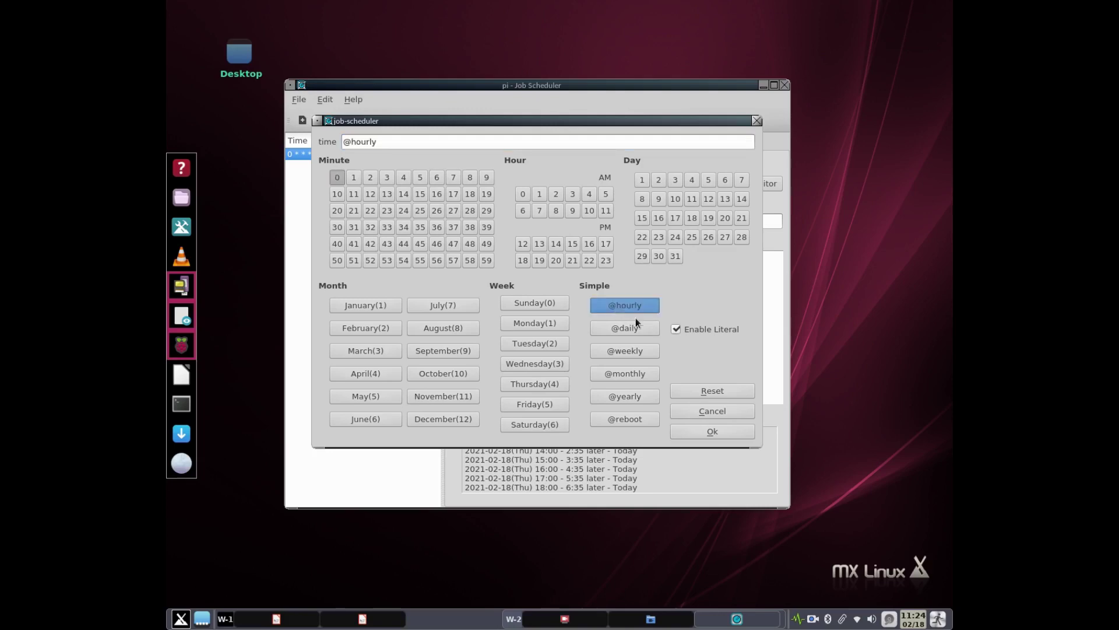
click(712, 430)
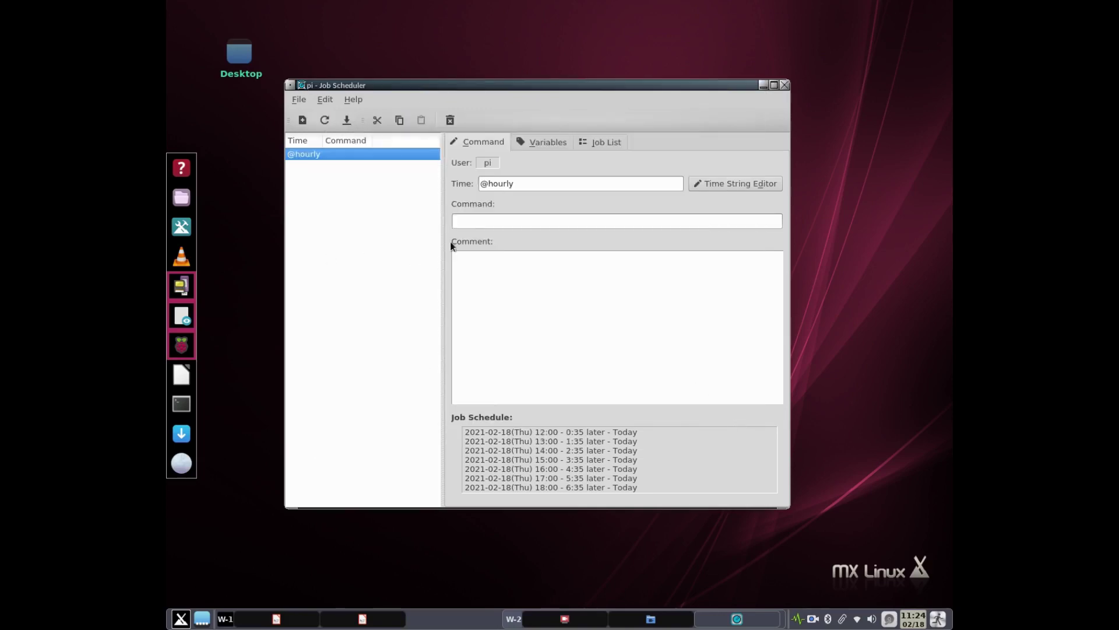
Set the job's command to aplay /usr/share/sounds/alert.wav and bring up the Save New Schedule preview
click(500, 221)
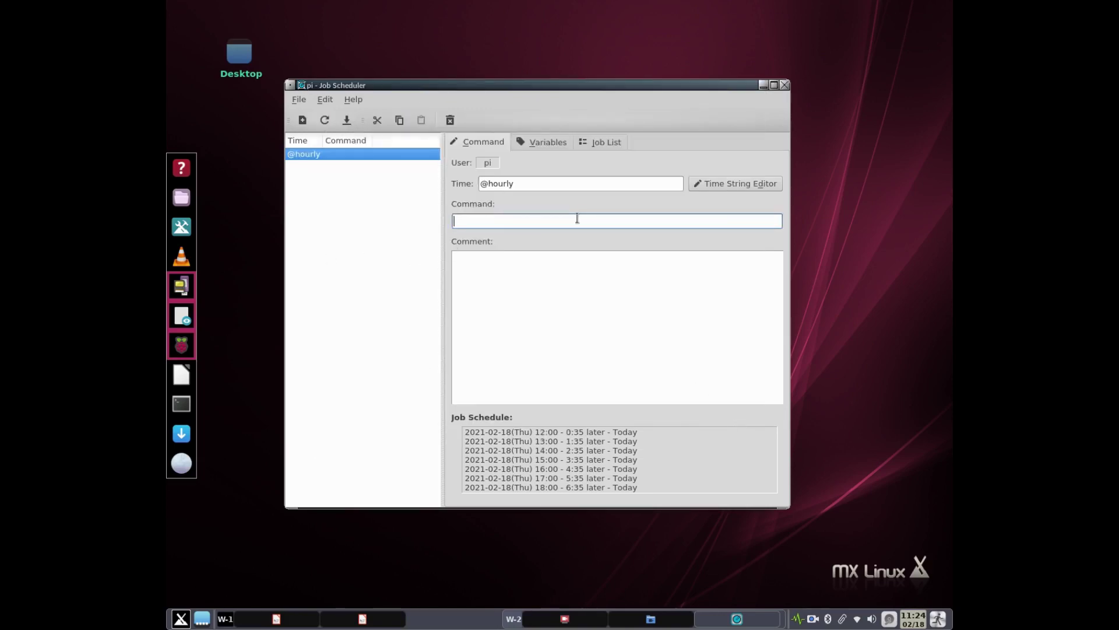
text(aplay /usr/share/sounds)
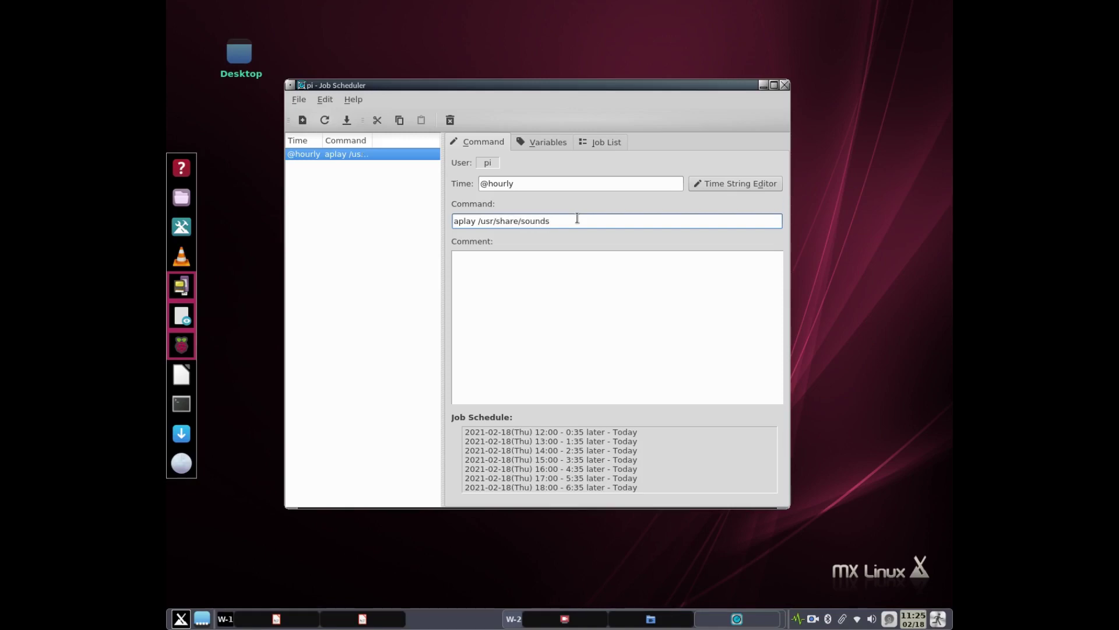
text(/alert.wav)
click(346, 121)
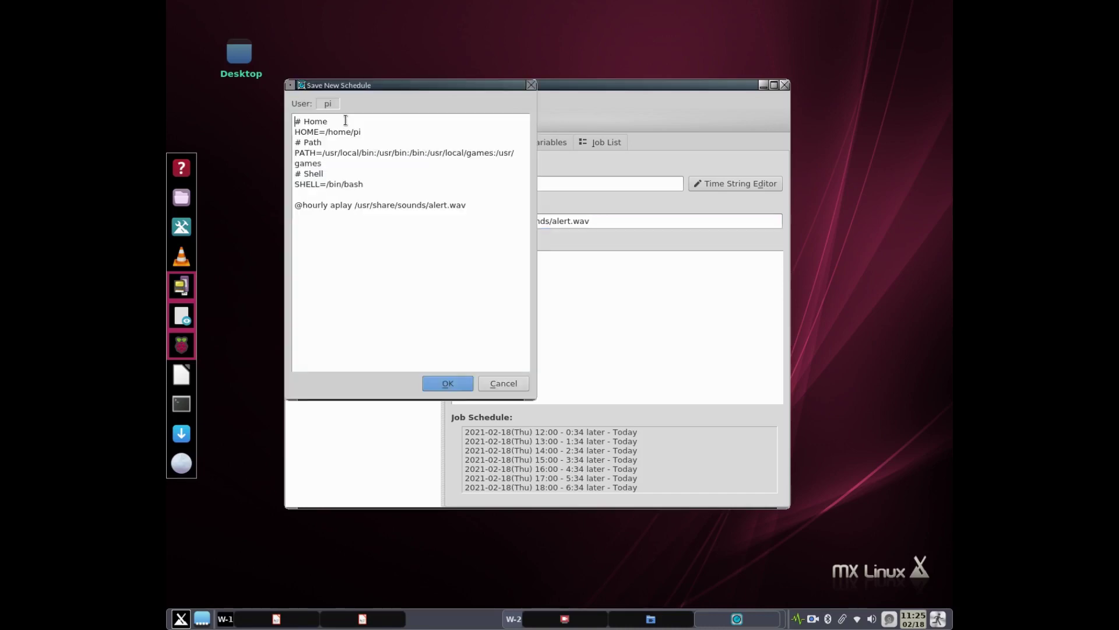
click(446, 382)
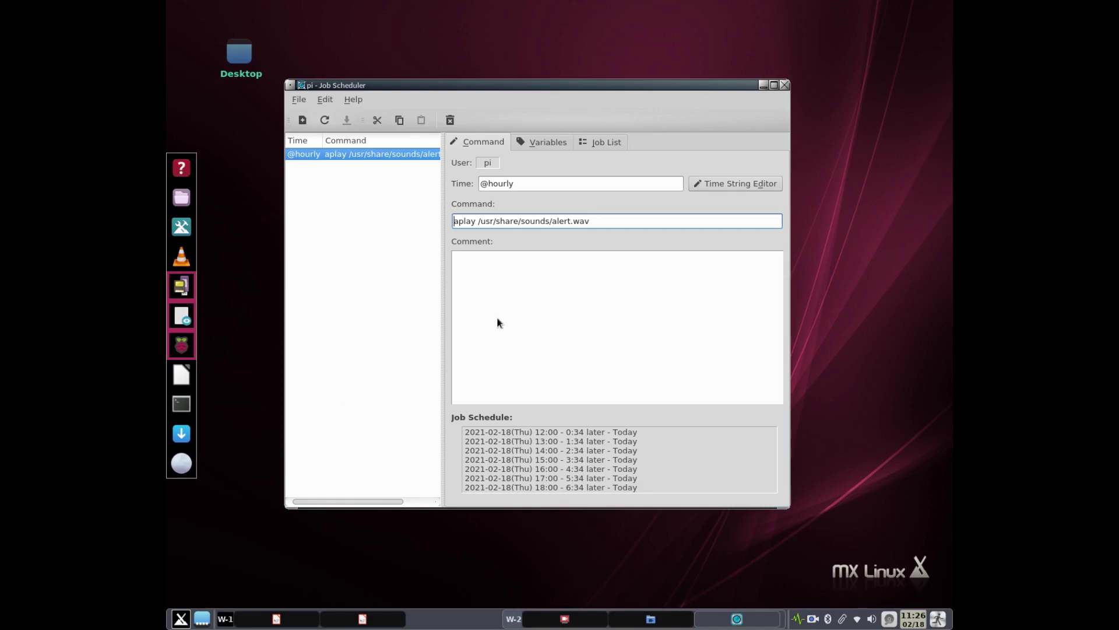
click(785, 86)
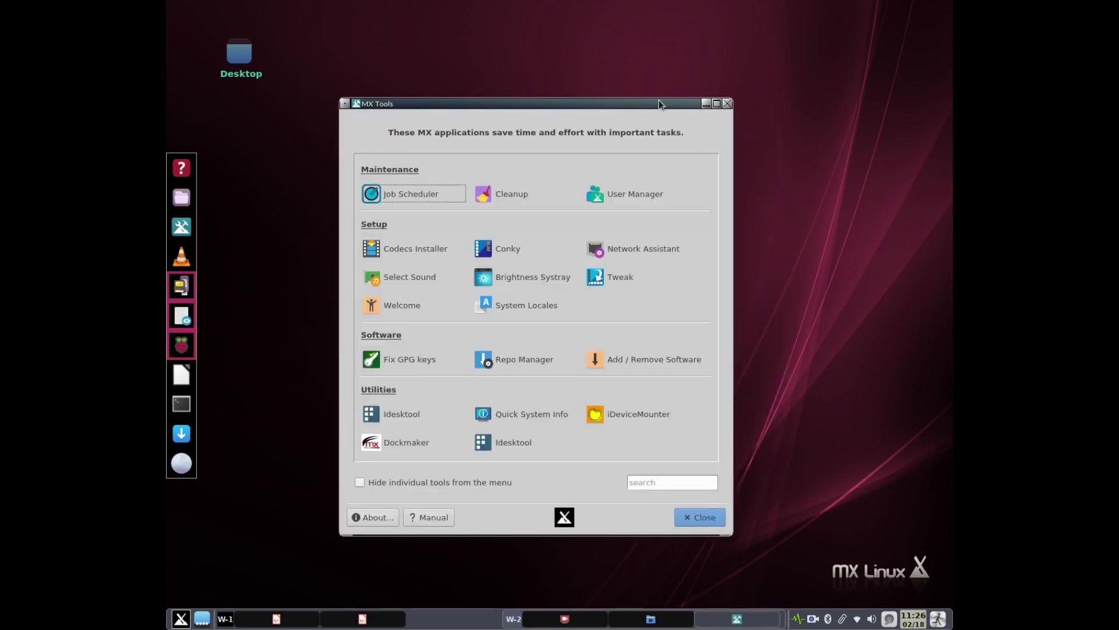